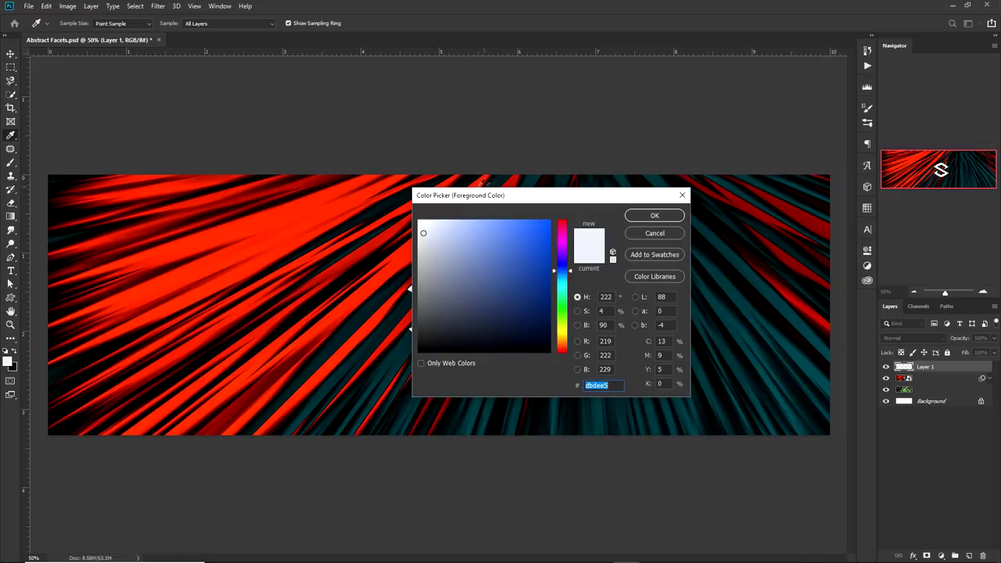
Step: Dismiss the open color choice and examine the red and teal streak artwork up close around the logo
{"action": "left_click", "coordinate": [646, 234]}
{"action": "key", "text": "v"}
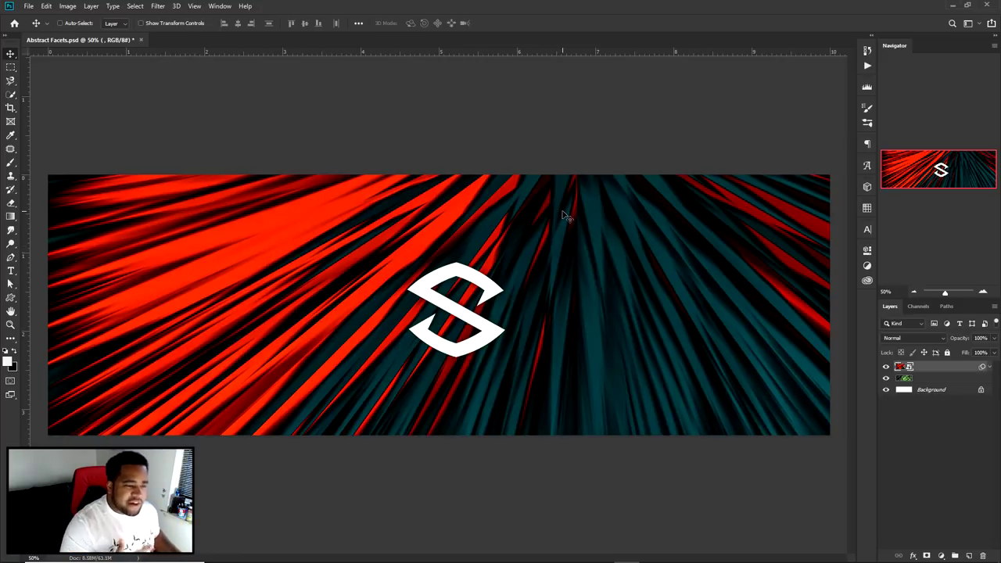
{"action": "key", "text": "ctrl+plus"}
{"action": "left_click_drag", "start_coordinate": [743, 324], "coordinate": [727, 331]}
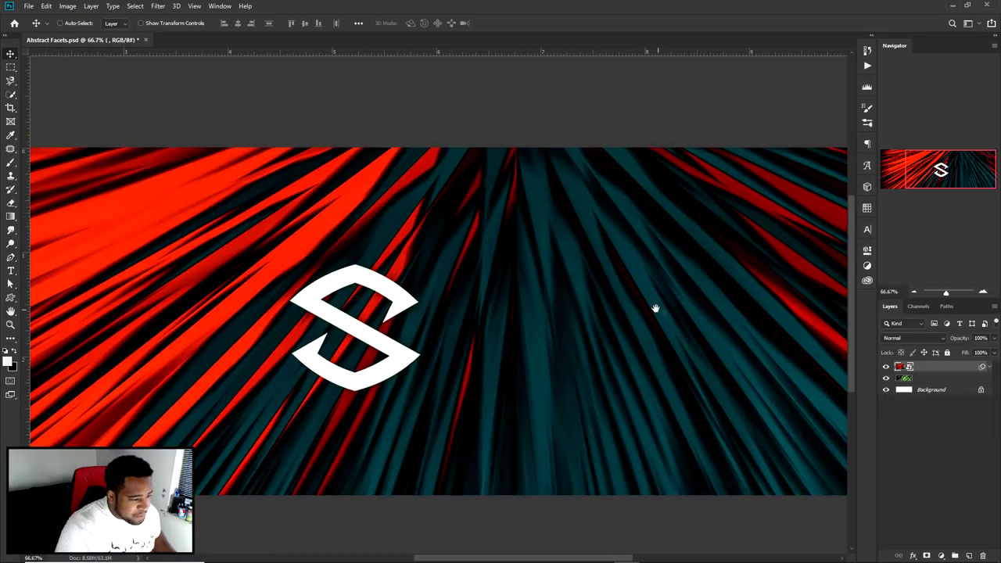
{"action": "left_click_drag", "start_coordinate": [628, 293], "coordinate": [575, 292]}
{"action": "left_click_drag", "start_coordinate": [362, 298], "coordinate": [283, 286]}
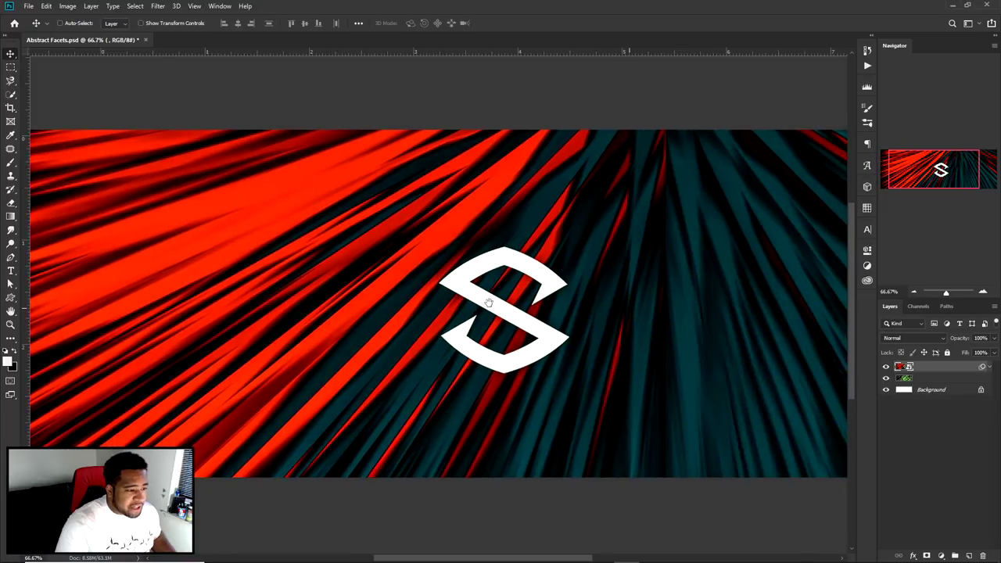
{"action": "left_click_drag", "start_coordinate": [669, 314], "coordinate": [556, 321]}
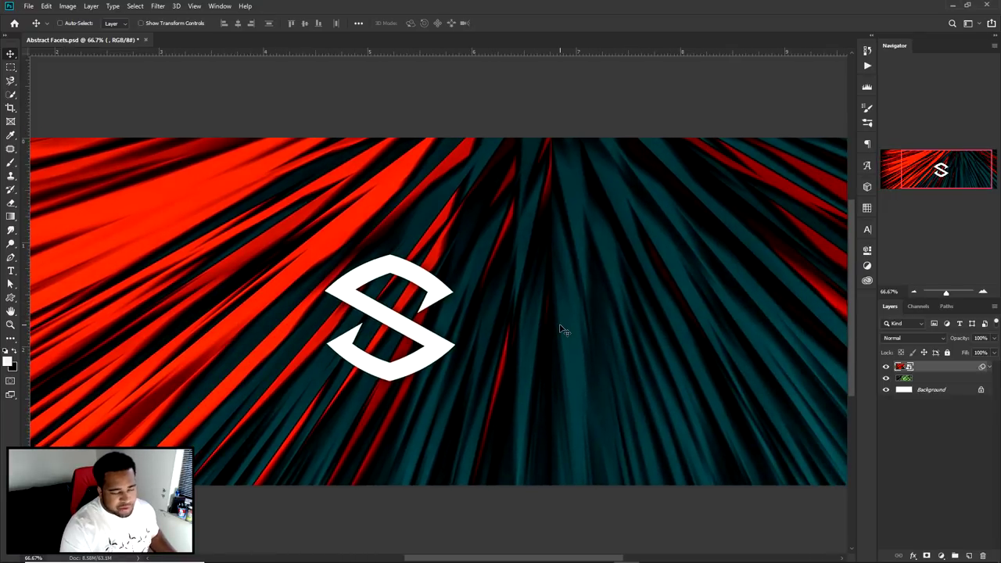
{"action": "key", "text": "ctrl+minus"}
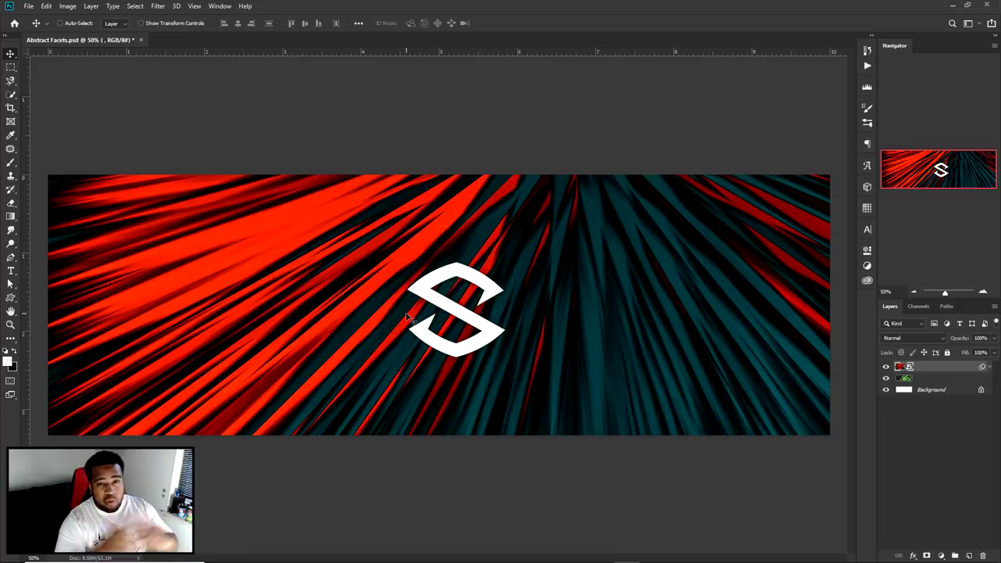
Step: Hide the red and teal artwork layer and examine the green streak artwork beneath it up close
{"action": "left_click", "coordinate": [886, 366]}
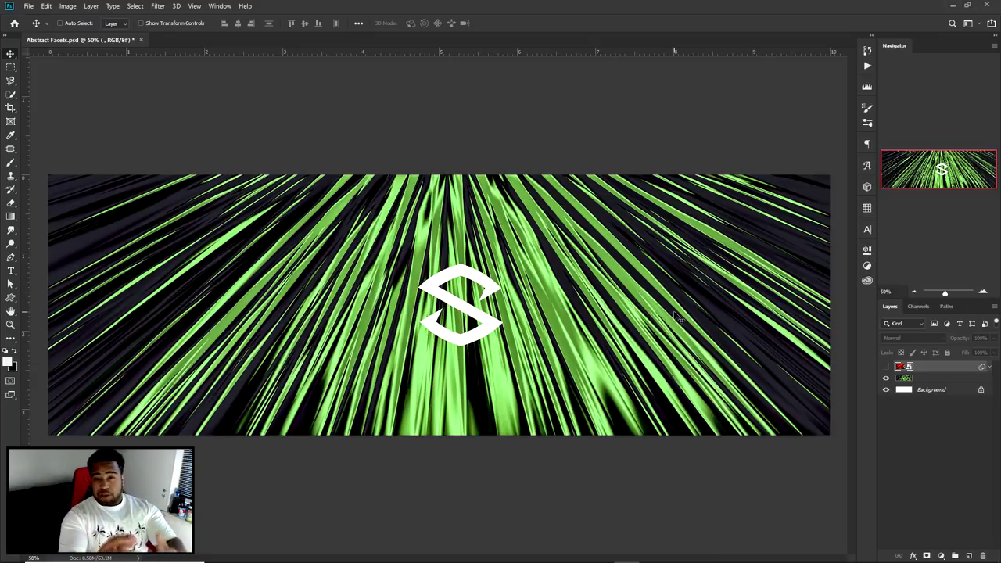
{"action": "scroll", "coordinate": [118, 329], "scroll_direction": "up", "scroll_amount": 2}
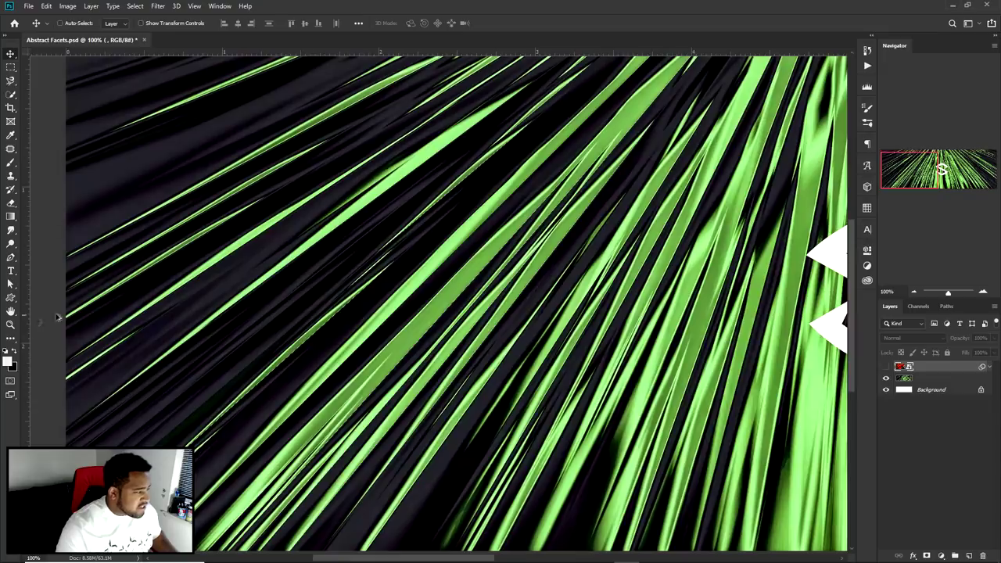
{"action": "left_click_drag", "start_coordinate": [296, 376], "coordinate": [426, 395]}
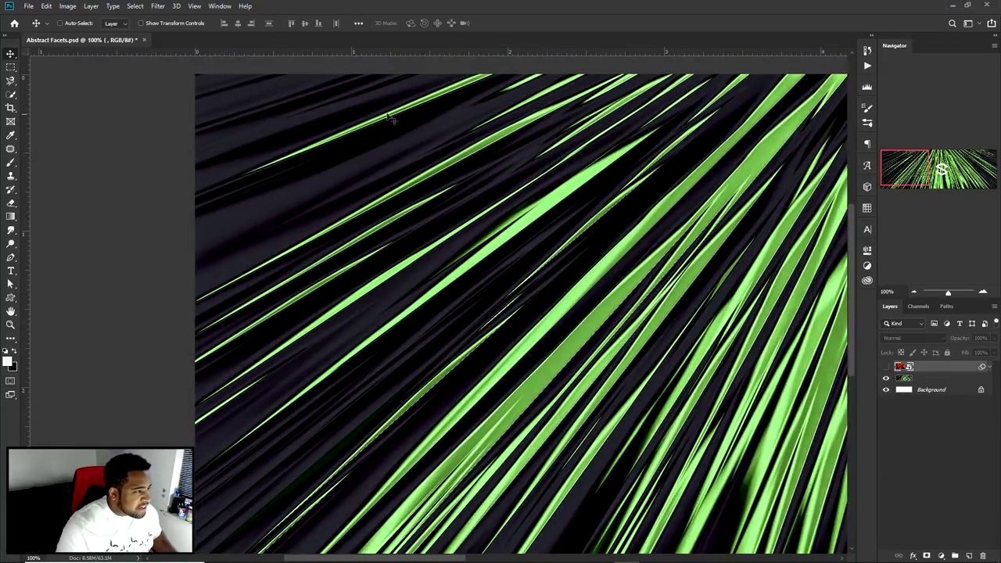
{"action": "left_click_drag", "start_coordinate": [469, 218], "coordinate": [351, 230]}
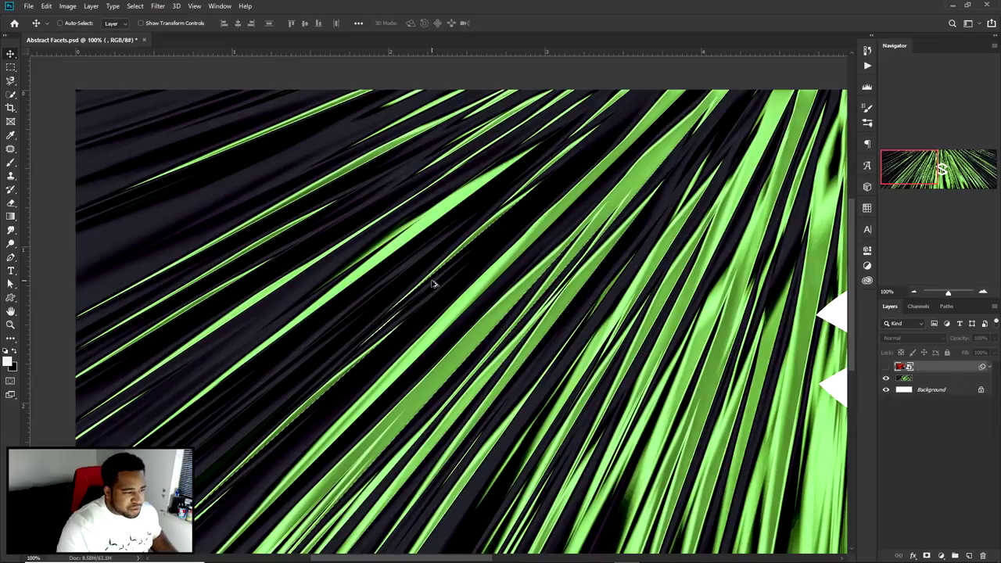
{"action": "scroll", "coordinate": [432, 281], "scroll_direction": "down", "scroll_amount": 1}
{"action": "left_click_drag", "start_coordinate": [505, 337], "coordinate": [286, 314]}
{"action": "scroll", "coordinate": [357, 313], "scroll_direction": "down", "scroll_amount": 1}
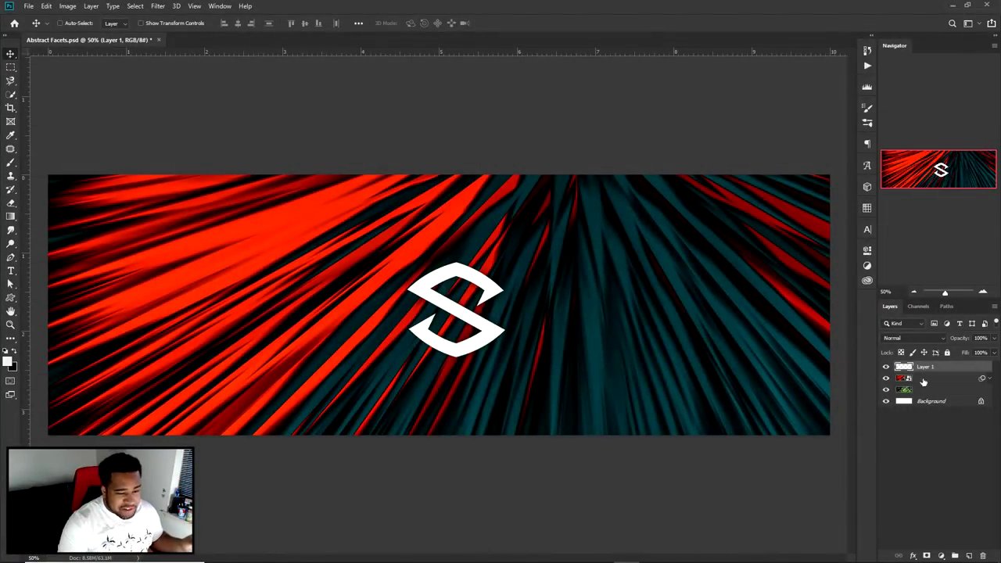
Step: Replace the empty top layer with a new layer and fill it with the pale foreground color #dbdee5
{"action": "key", "text": "Delete"}
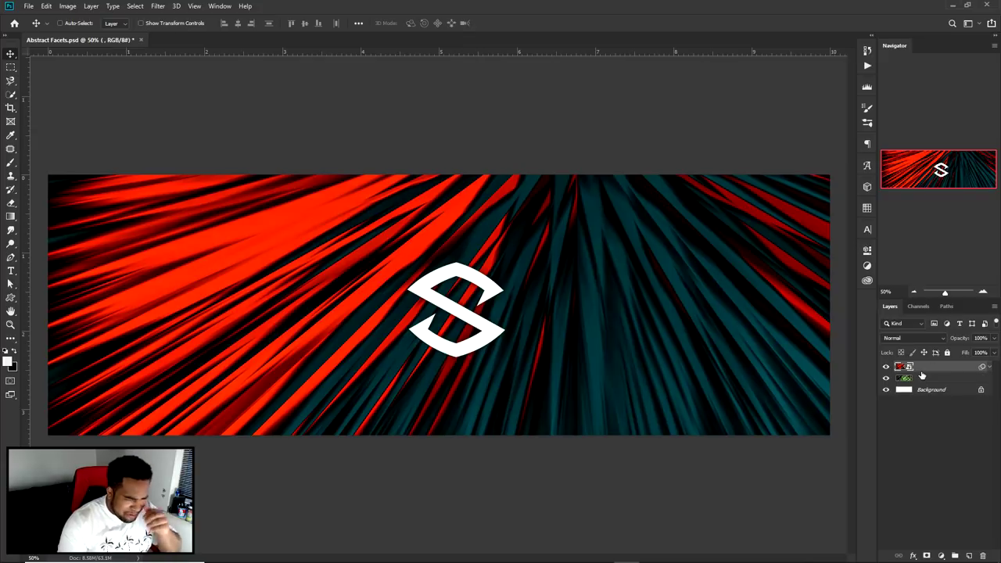
{"action": "left_click", "coordinate": [969, 556]}
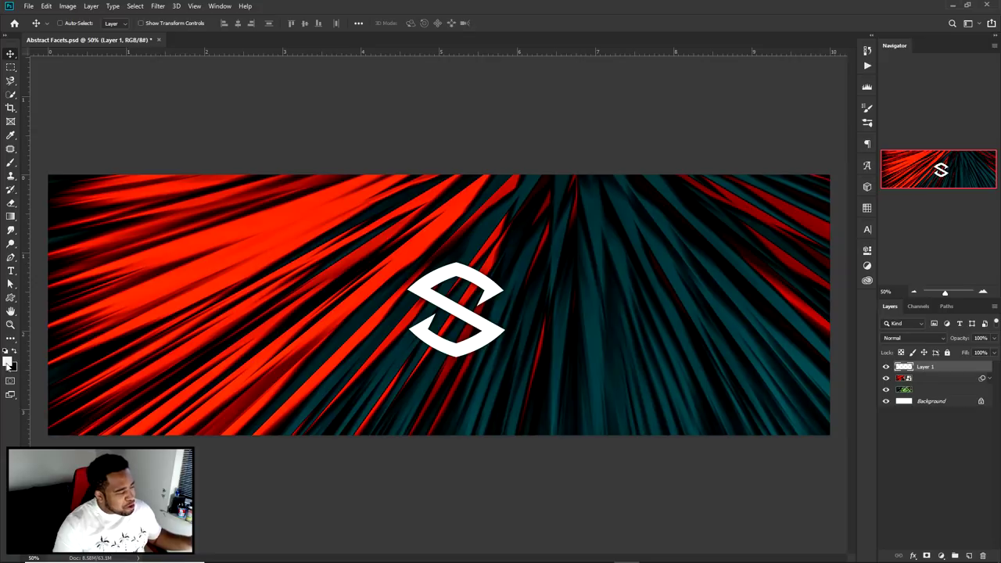
{"action": "left_click", "coordinate": [8, 364]}
{"action": "left_click_drag", "start_coordinate": [499, 196], "coordinate": [550, 197]}
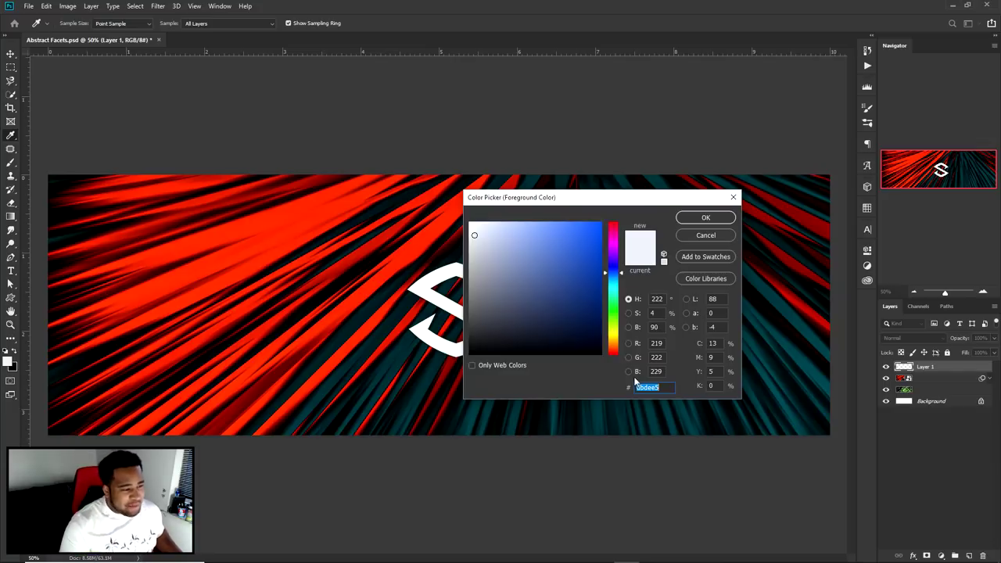
{"action": "left_click_drag", "start_coordinate": [610, 202], "coordinate": [749, 179]}
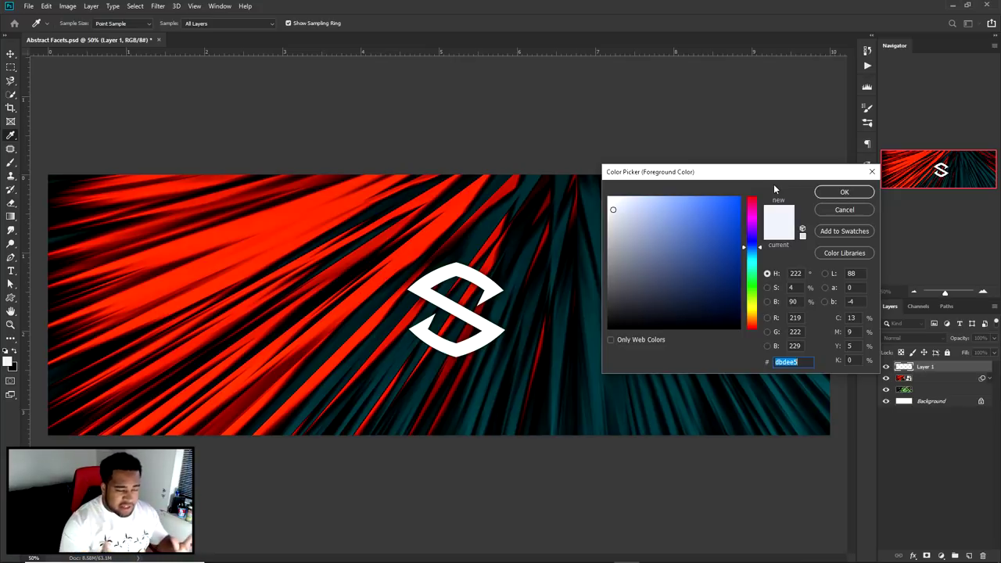
{"action": "left_click", "coordinate": [838, 194]}
{"action": "key", "text": "v"}
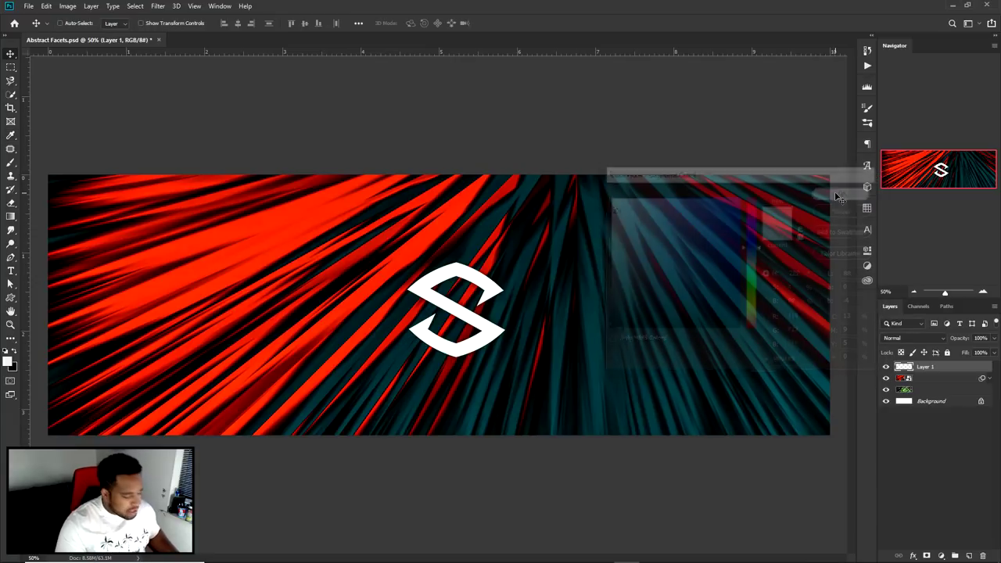
{"action": "key", "text": "alt+BackSpace"}
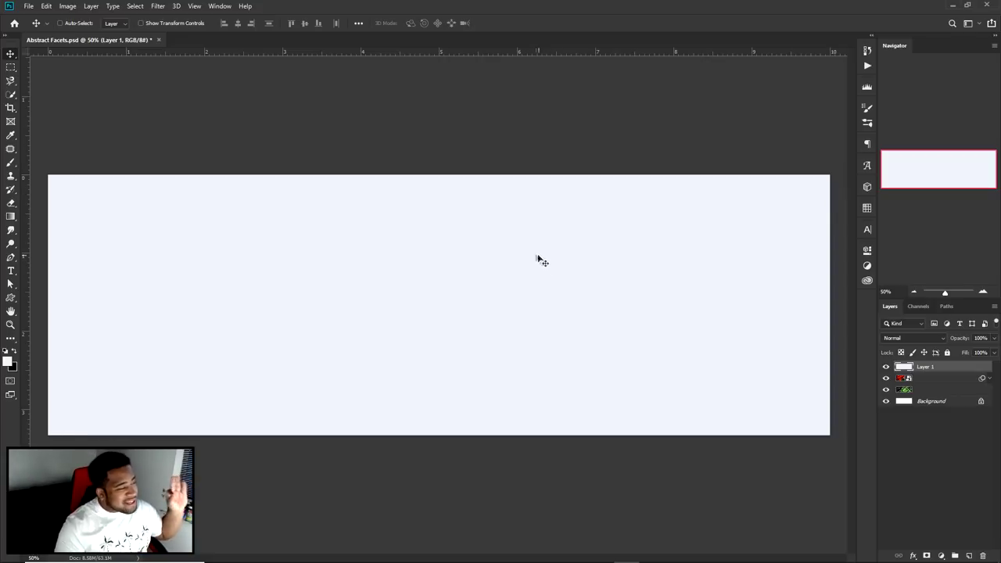
Step: Apply the Extrude filter to the filled layer with Pyramids type, size 60 pixels and Random depth 255
{"action": "left_click", "coordinate": [158, 6]}
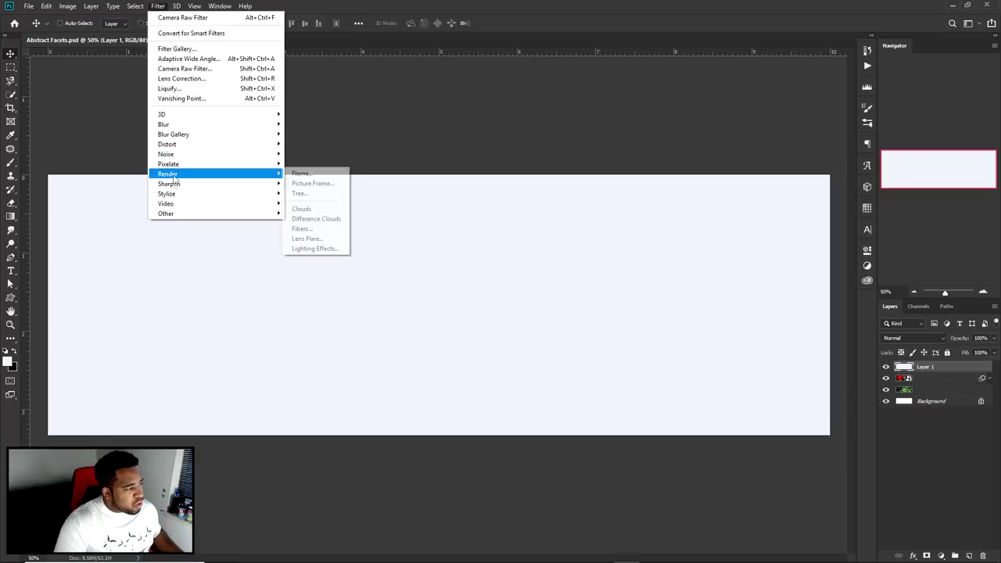
{"action": "mouse_move", "coordinate": [174, 197]}
{"action": "left_click", "coordinate": [304, 213]}
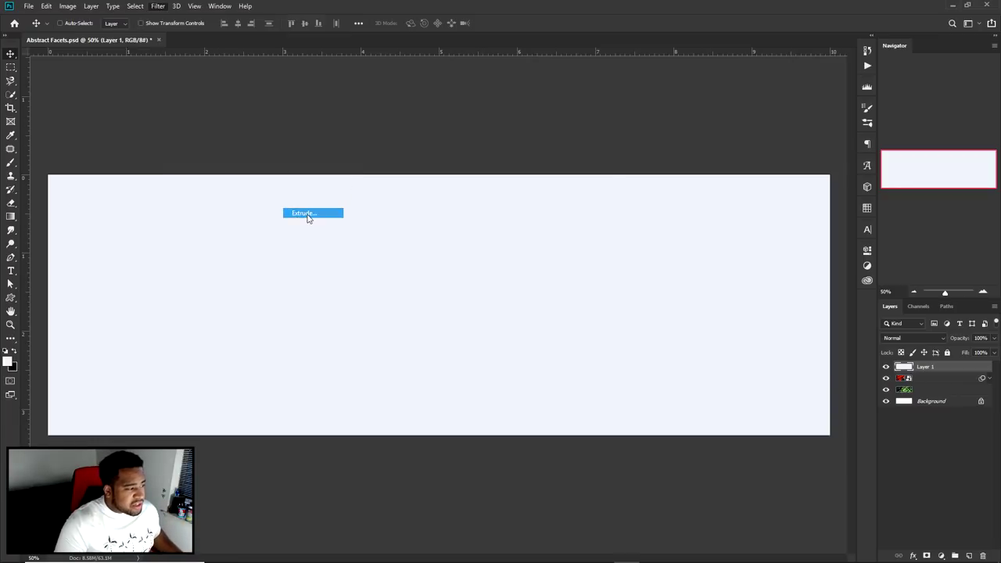
{"action": "left_click_drag", "start_coordinate": [479, 171], "coordinate": [600, 156]}
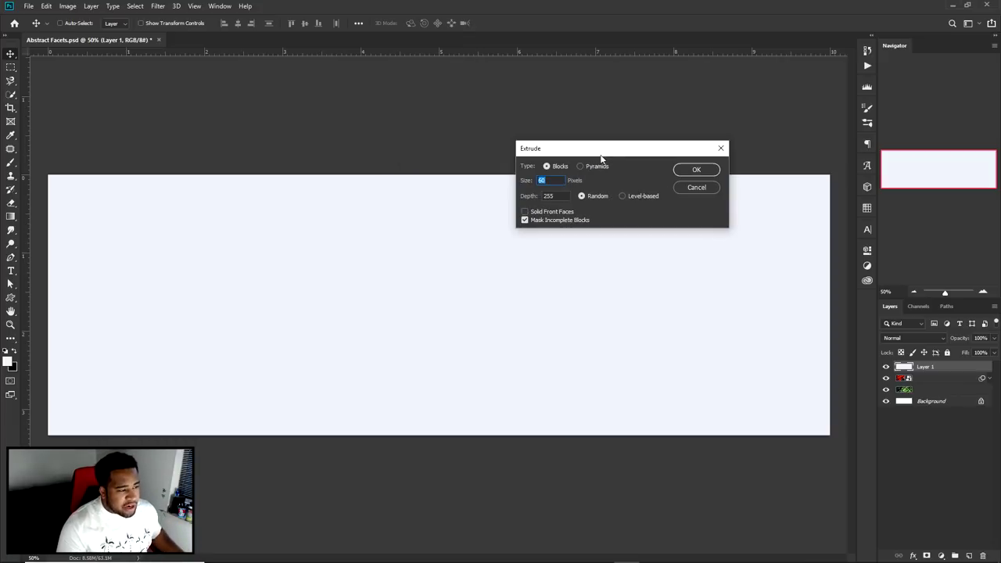
{"action": "left_click", "coordinate": [581, 166]}
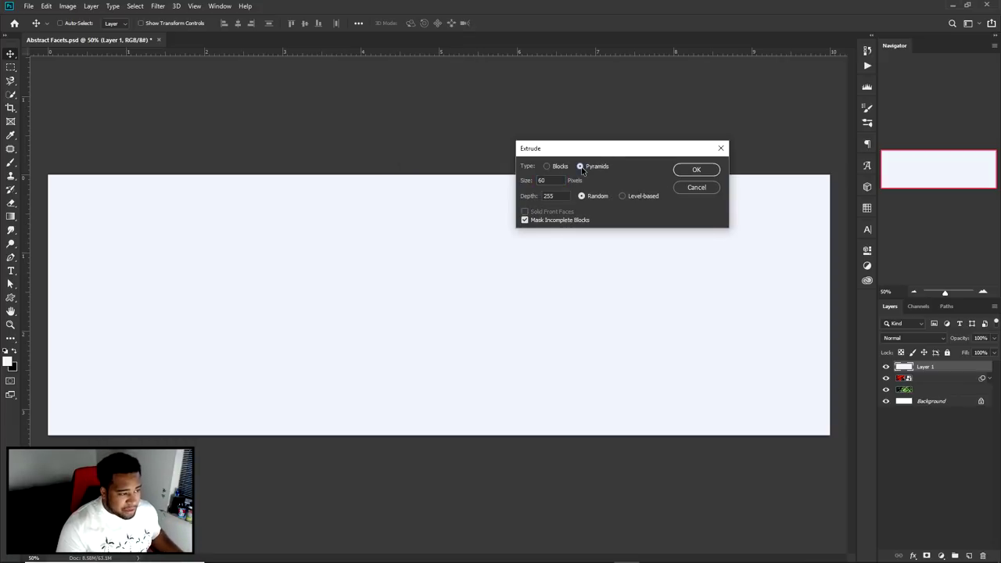
{"action": "double_click", "coordinate": [552, 196]}
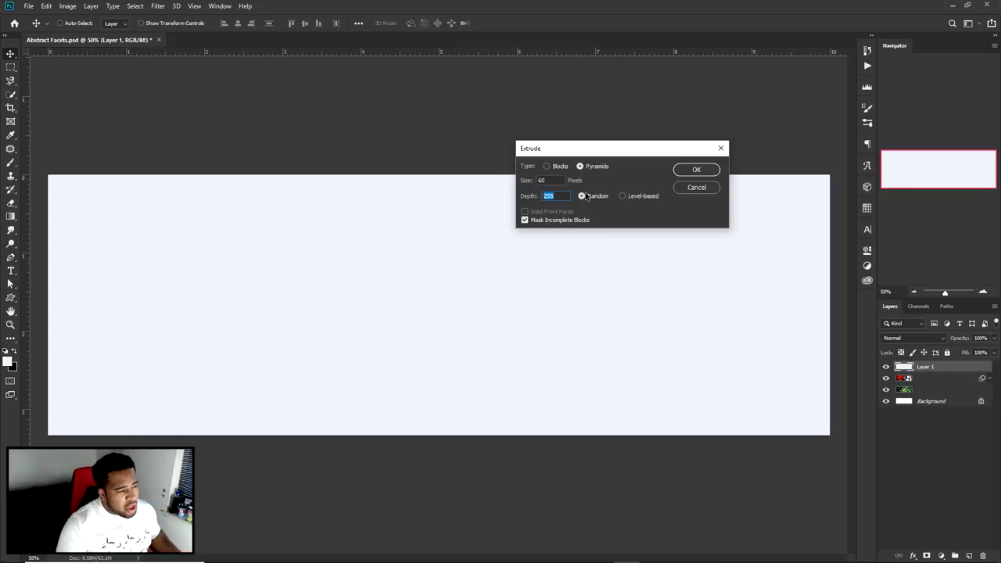
{"action": "left_click", "coordinate": [561, 180]}
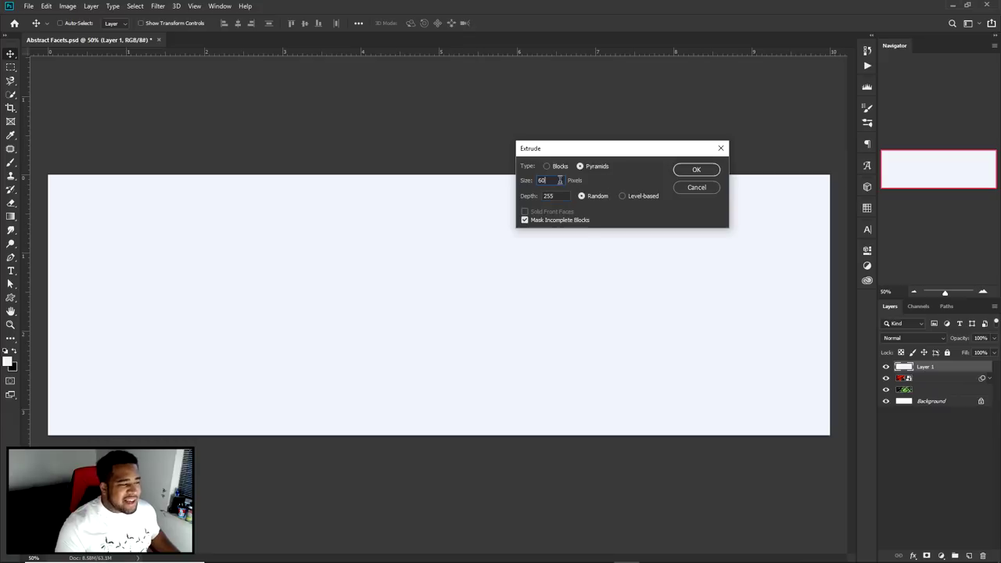
{"action": "key", "text": "Tab"}
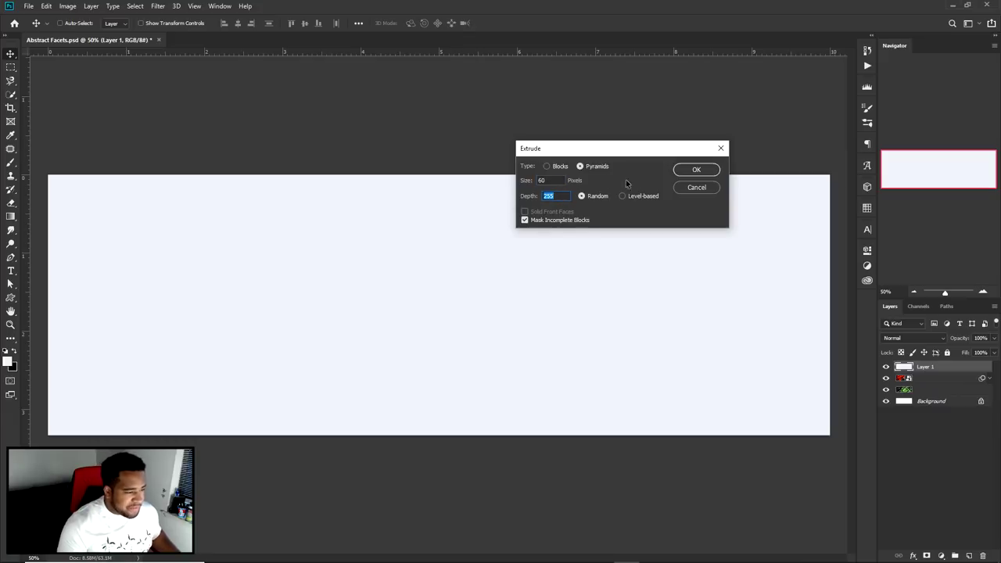
{"action": "left_click", "coordinate": [707, 169]}
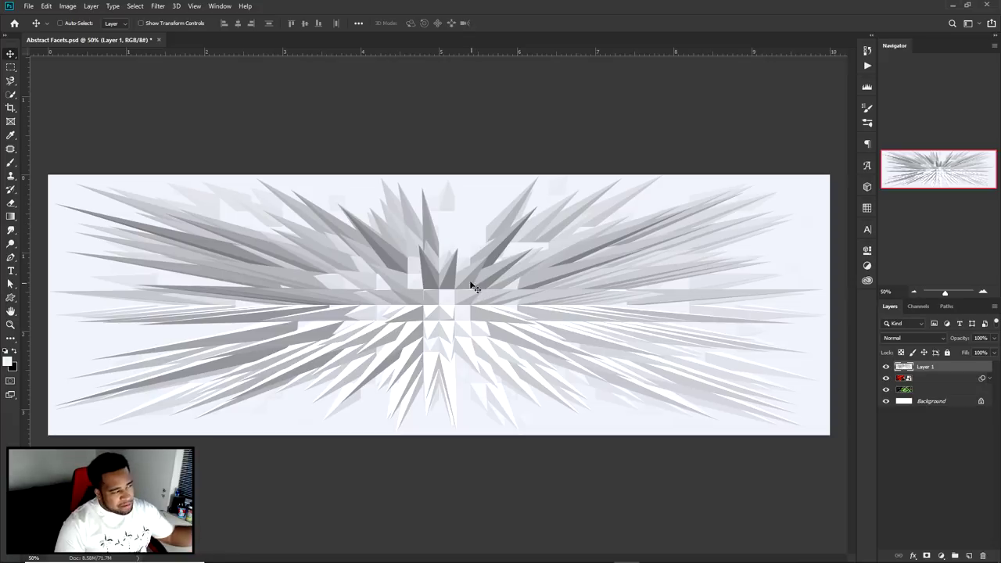
Step: Move the extruded layer straight up so its lower part covers the upper part of the canvas
{"action": "left_click", "coordinate": [159, 6]}
{"action": "left_click", "coordinate": [169, 17]}
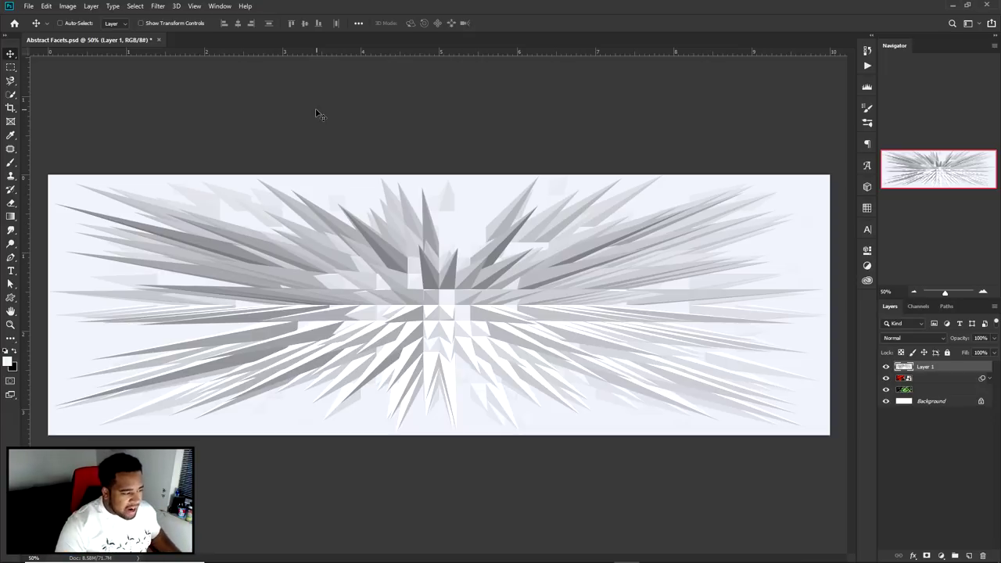
{"action": "left_click_drag", "start_coordinate": [550, 362], "coordinate": [552, 207]}
Step: Group the two finished example artwork layers and hide the group
{"action": "left_click", "coordinate": [923, 380]}
{"action": "left_click", "coordinate": [924, 392], "text": "shift"}
{"action": "key", "text": "ctrl+g"}
{"action": "key", "text": "ctrl+comma"}
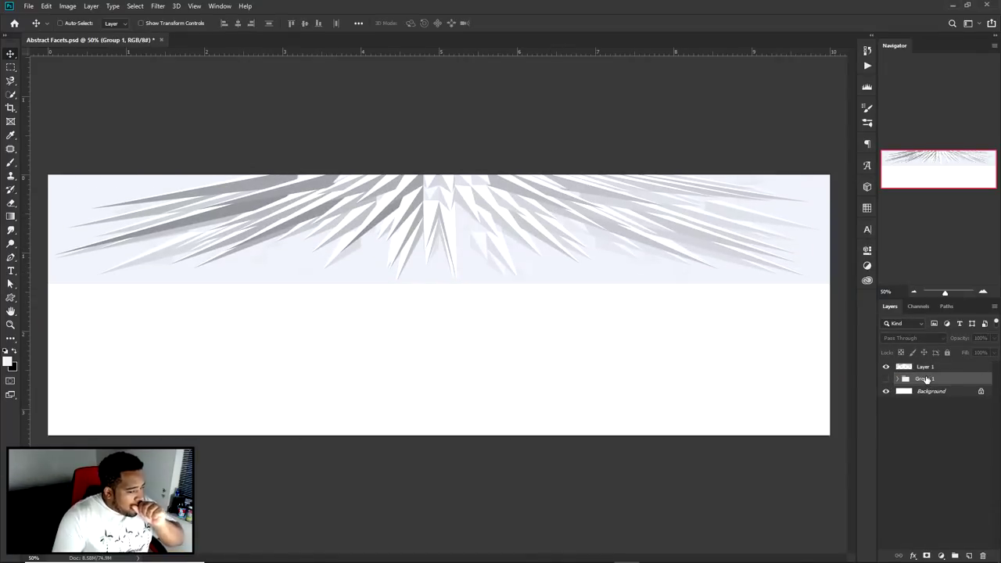
{"action": "left_click", "coordinate": [931, 391]}
{"action": "key", "text": "ctrl+shift+n"}
{"action": "type", "text": "@sesohq"}
{"action": "key", "text": "Return"}
{"action": "left_click", "coordinate": [947, 352]}
{"action": "left_click", "coordinate": [930, 367]}
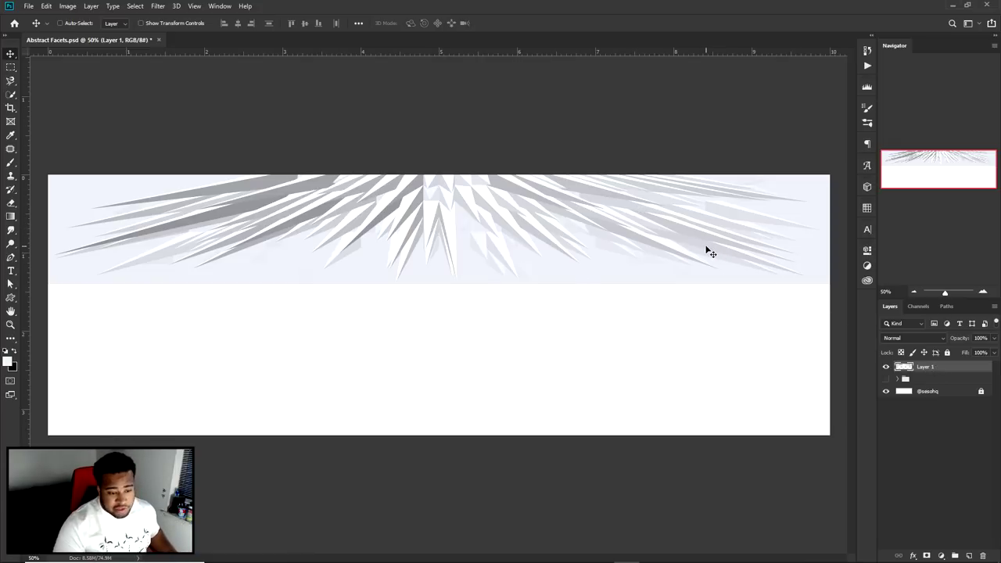
{"action": "left_click_drag", "start_coordinate": [711, 251], "coordinate": [699, 388]}
{"action": "key", "text": "ctrl+z"}
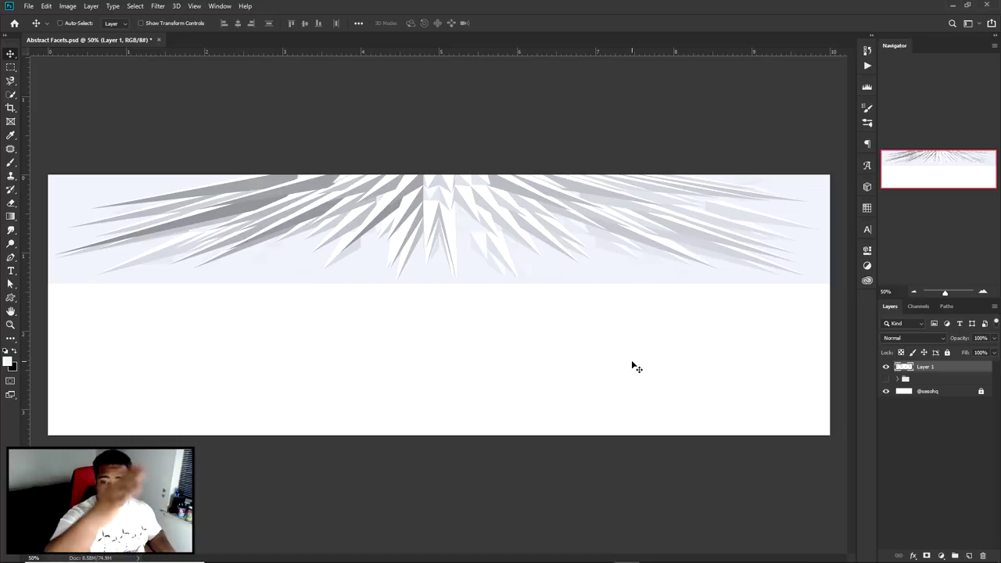
{"action": "key", "text": "ctrl+j"}
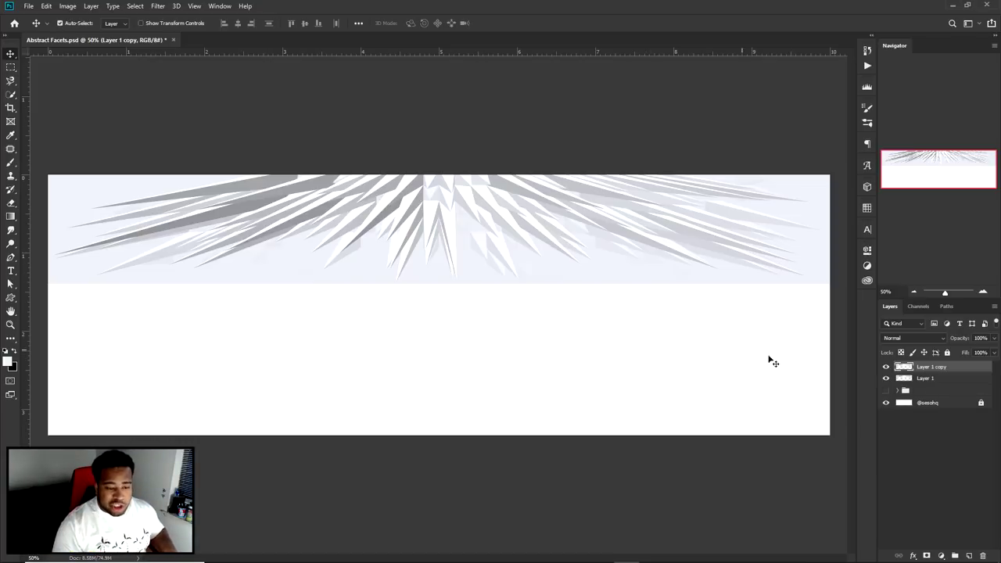
{"action": "left_click_drag", "start_coordinate": [630, 258], "coordinate": [623, 339]}
{"action": "key", "text": "ctrl+z"}
{"action": "key", "text": "ctrl+z"}
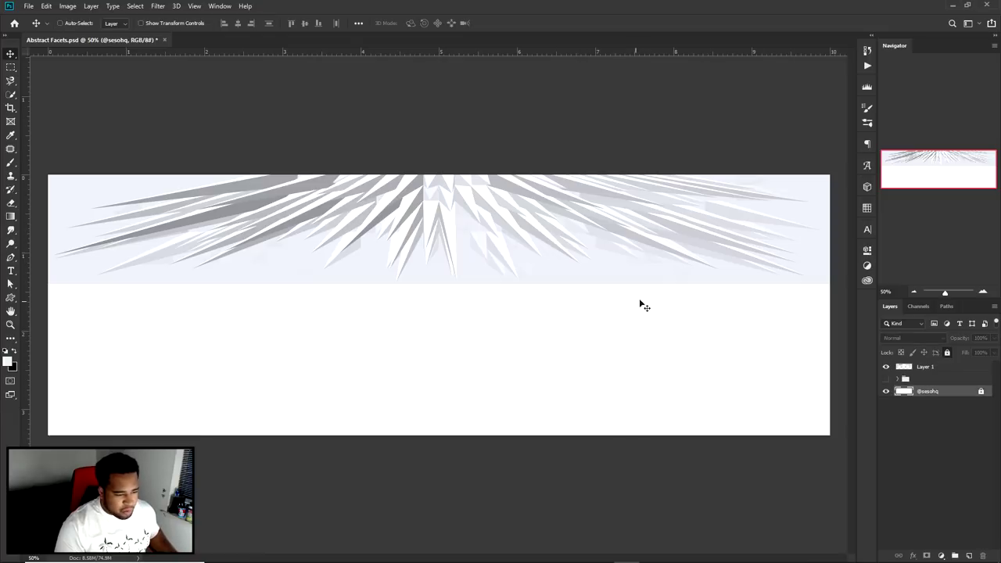
Step: Place a copy of Layer 1 along the canvas's lower edge and merge it with the original
{"action": "left_click", "coordinate": [935, 369]}
{"action": "left_click_drag", "start_coordinate": [584, 226], "coordinate": [580, 415]}
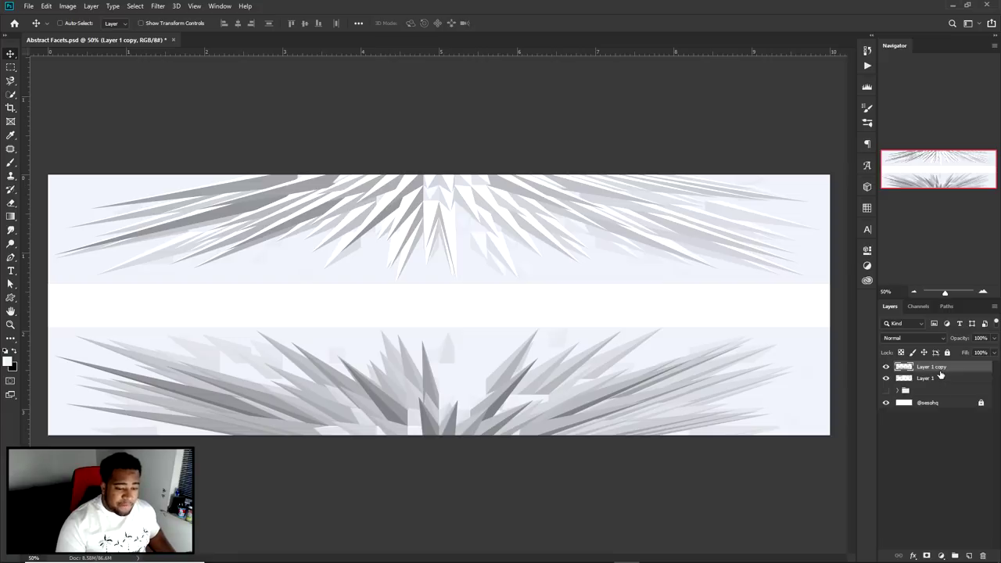
{"action": "key", "text": "ctrl"}
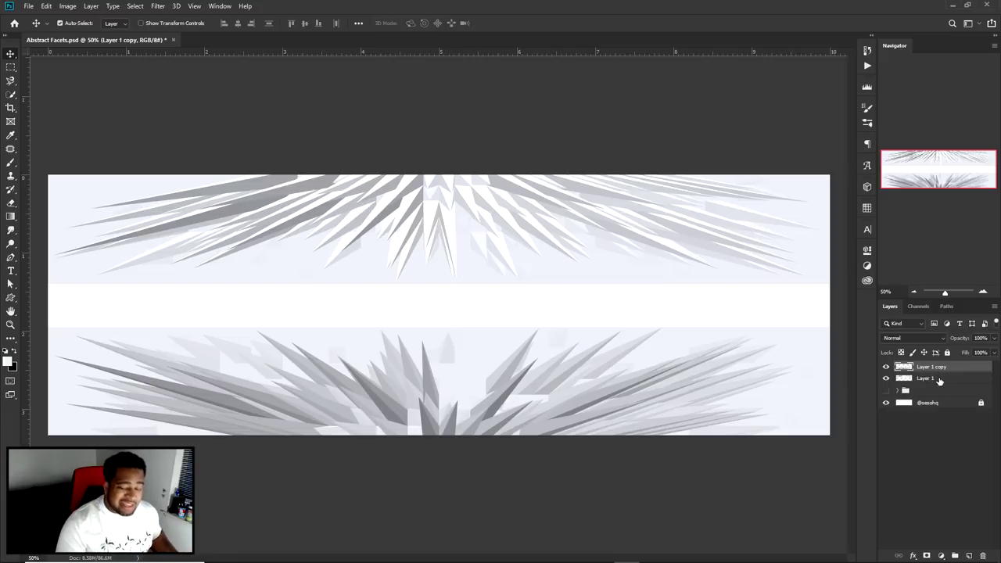
{"action": "left_click", "coordinate": [940, 381], "text": "ctrl"}
{"action": "key", "text": "ctrl+e"}
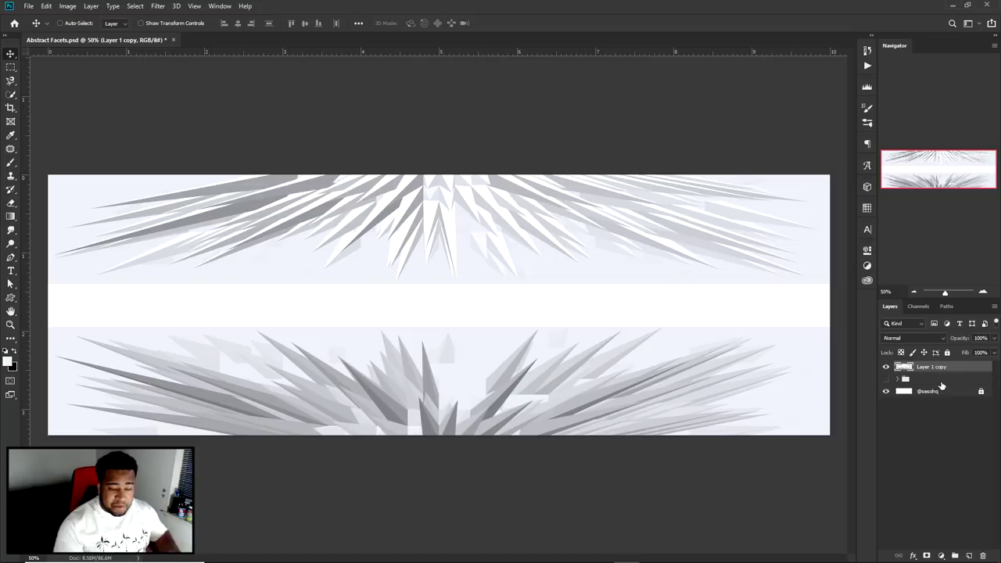
Step: Reapply the Extrude filter with the same settings to the merged layer
{"action": "left_click", "coordinate": [157, 6]}
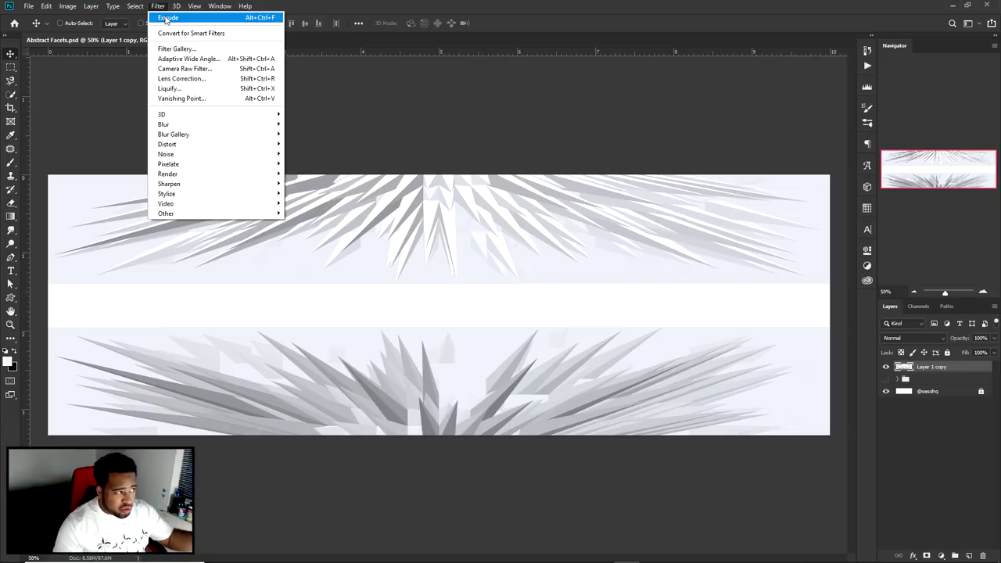
{"action": "left_click", "coordinate": [443, 244]}
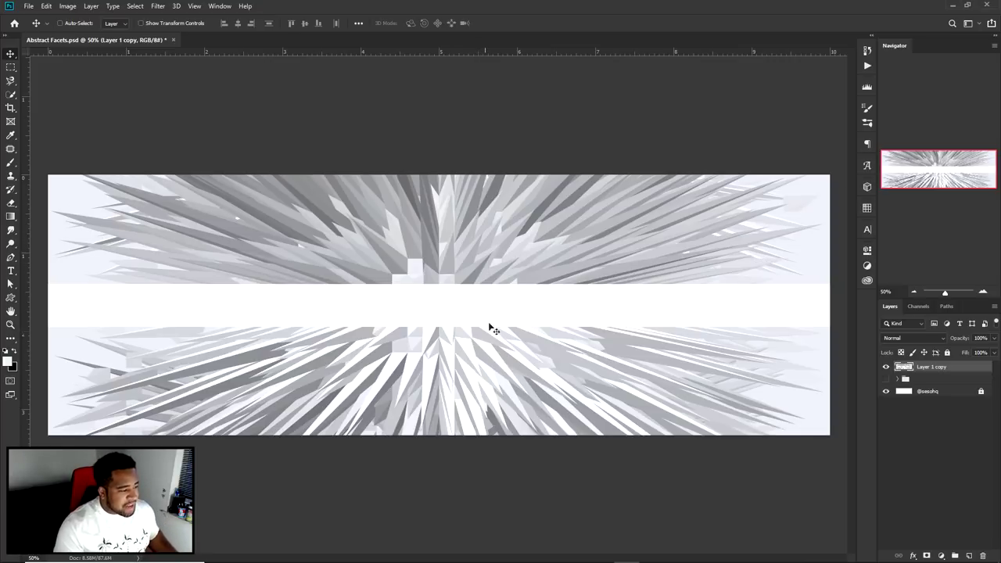
Step: Try moving the spike layer toward the canvas's upper edge, and bring it back down
{"action": "left_click_drag", "start_coordinate": [487, 364], "coordinate": [493, 252]}
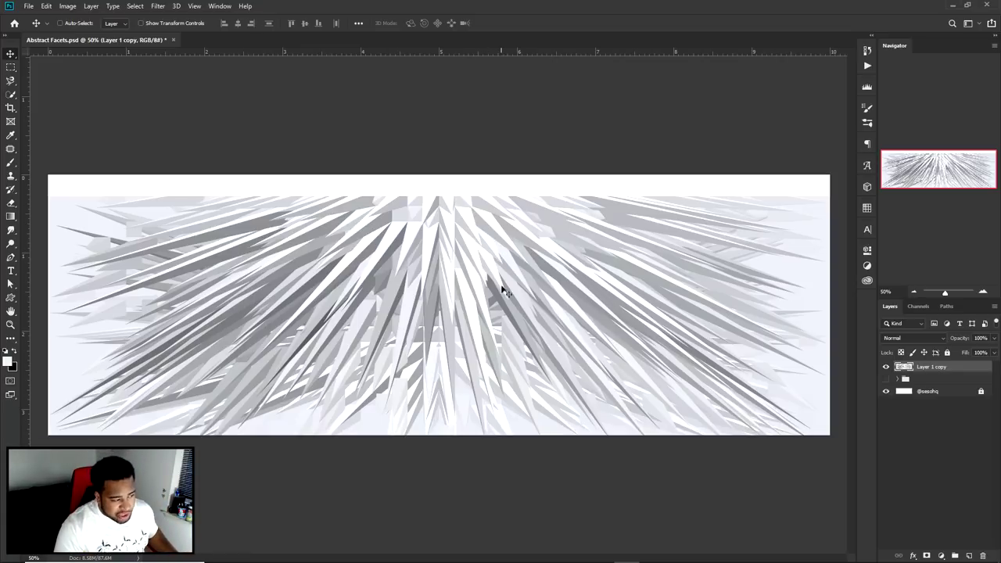
{"action": "left_click_drag", "start_coordinate": [519, 260], "coordinate": [525, 371]}
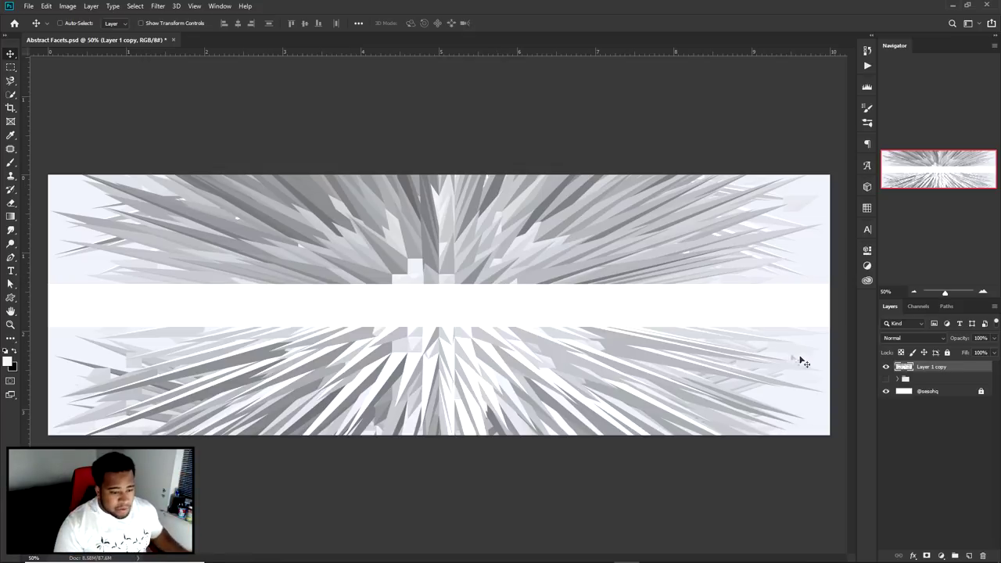
Step: Show the red and teal example artwork instead of Layer 1 copy and mark the streaks' origin and directions on a screen capture
{"action": "left_click", "coordinate": [887, 367]}
{"action": "left_click", "coordinate": [886, 380]}
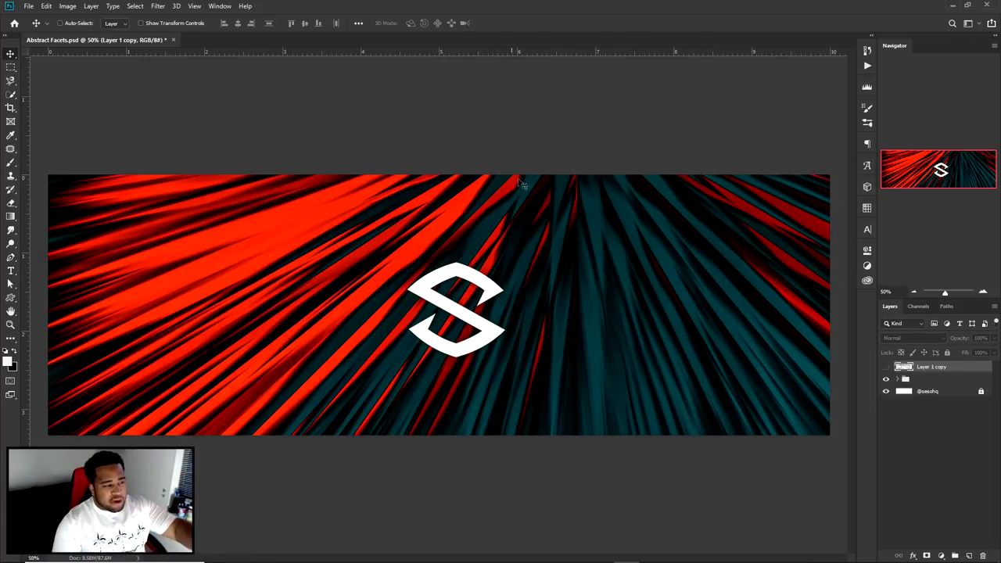
{"action": "key", "text": "Print"}
{"action": "left_click_drag", "start_coordinate": [56, 86], "coordinate": [919, 537]}
{"action": "left_click", "coordinate": [929, 440]}
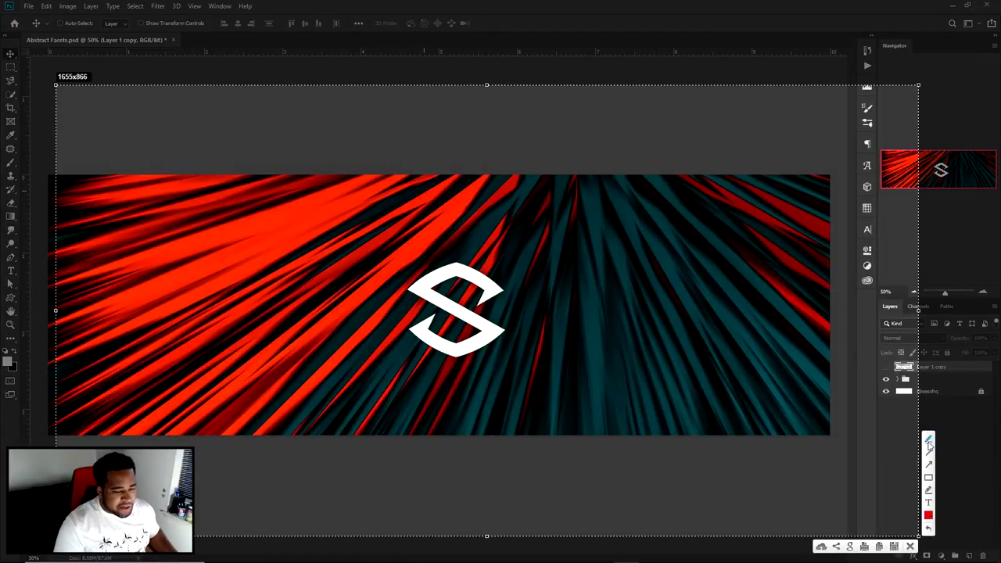
{"action": "mouse_move", "coordinate": [611, 111]}
{"action": "left_mouse_down"}
{"action": "mouse_move", "coordinate": [584, 140]}
{"action": "mouse_move", "coordinate": [453, 173]}
{"action": "left_mouse_up"}
{"action": "mouse_move", "coordinate": [588, 138]}
{"action": "left_mouse_down"}
{"action": "mouse_move", "coordinate": [453, 356]}
{"action": "mouse_move", "coordinate": [649, 395]}
{"action": "mouse_move", "coordinate": [847, 329]}
{"action": "left_mouse_up"}
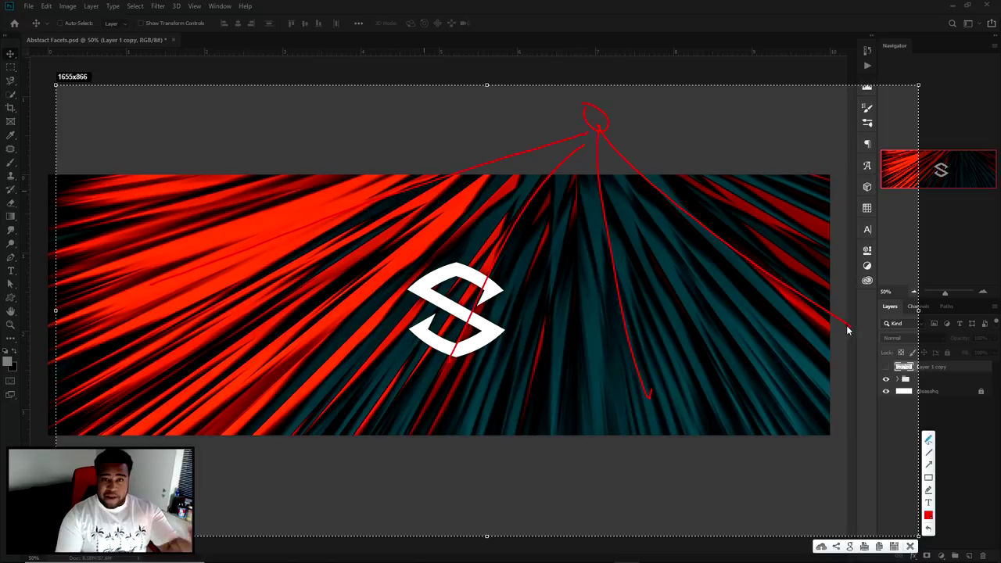
{"action": "left_click", "coordinate": [911, 546]}
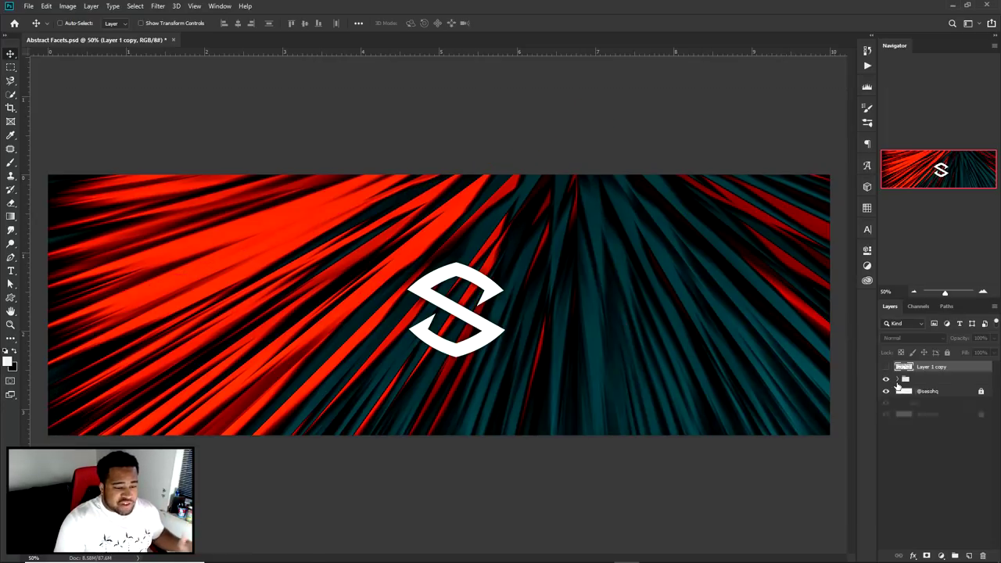
Step: Reveal the green example artwork by hiding the red one, and mark its streaks' origin and directions on a screen capture
{"action": "left_click", "coordinate": [897, 379]}
{"action": "left_click", "coordinate": [886, 391]}
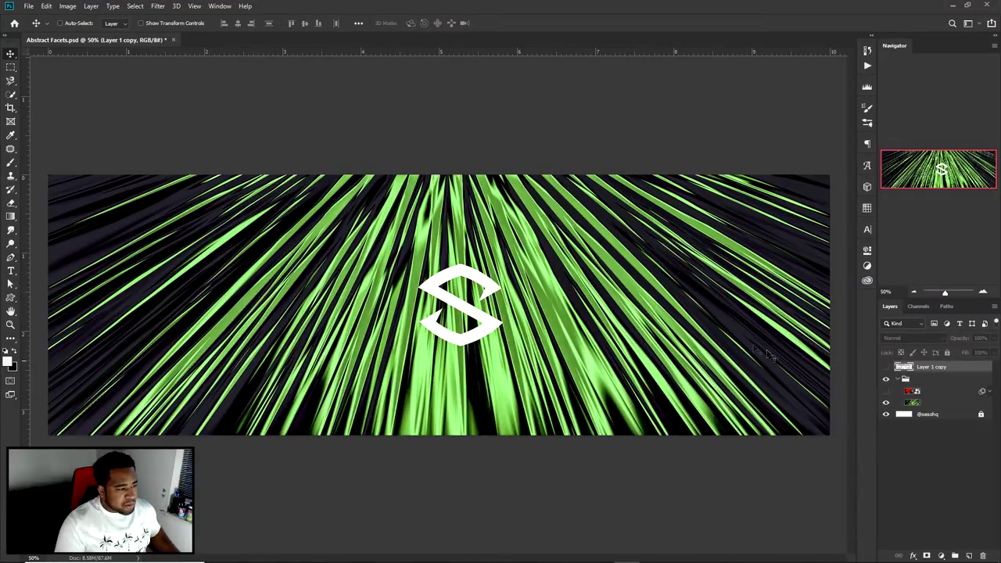
{"action": "key", "text": "Print"}
{"action": "left_click_drag", "start_coordinate": [26, 32], "coordinate": [930, 533]}
{"action": "mouse_move", "coordinate": [447, 68]}
{"action": "left_mouse_down"}
{"action": "mouse_move", "coordinate": [443, 80]}
{"action": "mouse_move", "coordinate": [107, 268]}
{"action": "mouse_move", "coordinate": [59, 283]}
{"action": "left_mouse_up"}
{"action": "left_click_drag", "start_coordinate": [441, 147], "coordinate": [407, 360]}
{"action": "mouse_move", "coordinate": [467, 113]}
{"action": "left_mouse_down"}
{"action": "mouse_move", "coordinate": [540, 367]}
{"action": "mouse_move", "coordinate": [547, 157]}
{"action": "mouse_move", "coordinate": [841, 367]}
{"action": "left_mouse_up"}
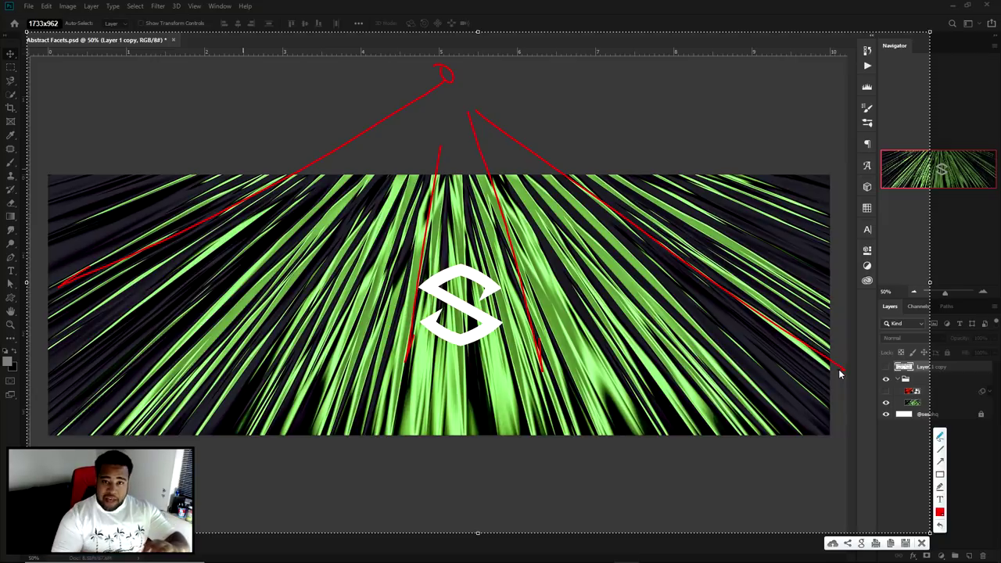
{"action": "left_click", "coordinate": [922, 542]}
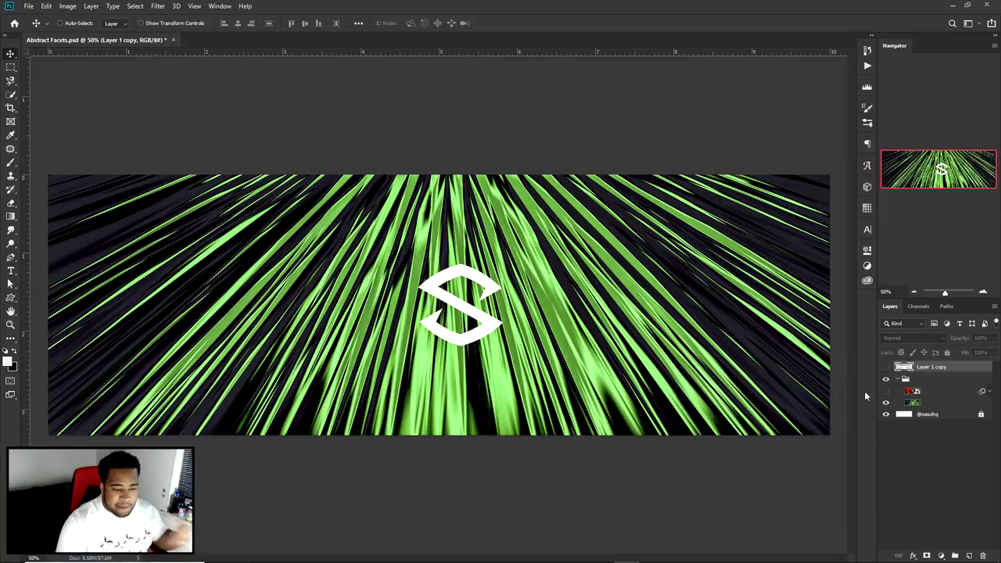
Step: Collapse and hide the example artwork group, and make Layer 1 copy visible again
{"action": "left_click", "coordinate": [898, 381]}
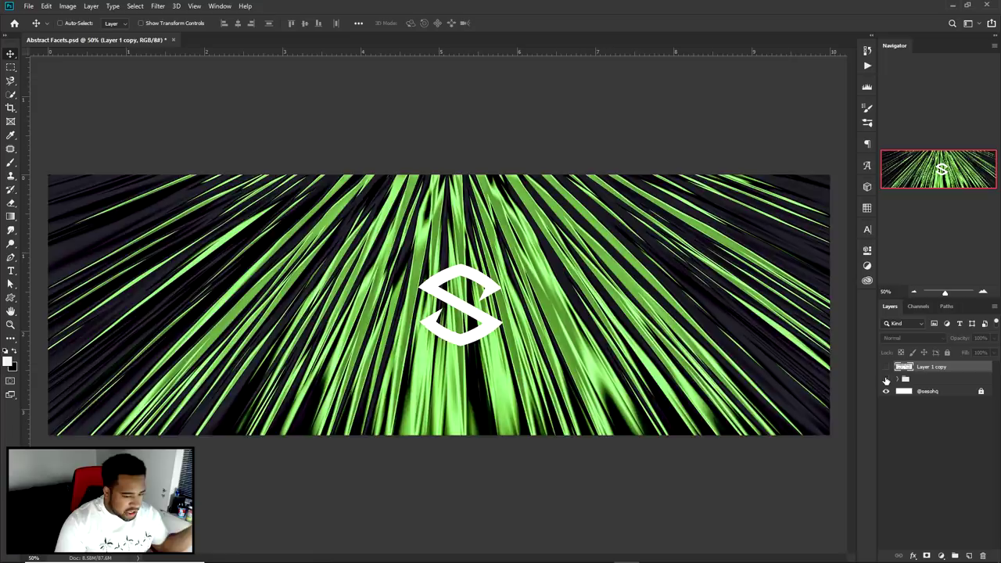
{"action": "left_click", "coordinate": [887, 380]}
{"action": "left_click", "coordinate": [887, 367]}
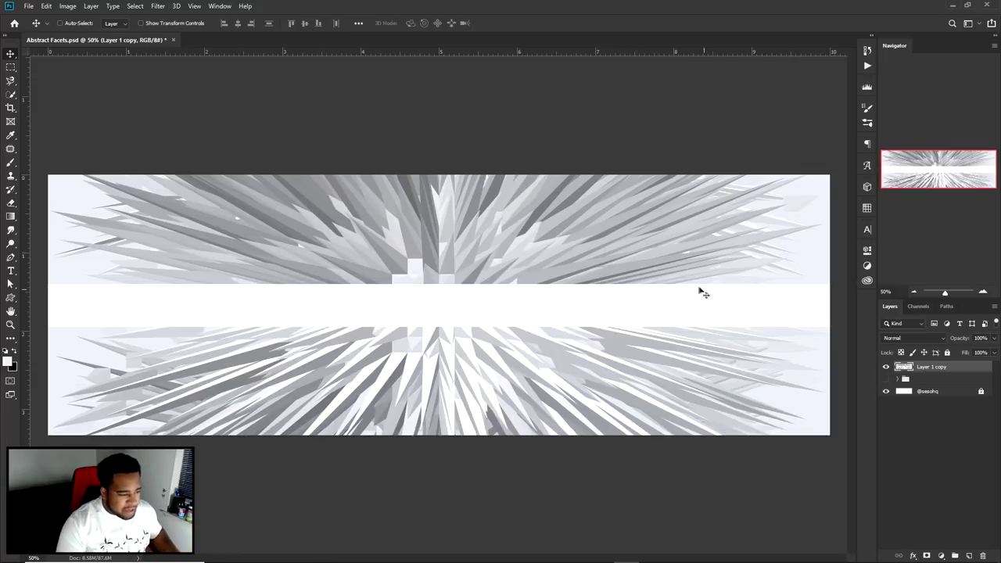
Step: Move Layer 1 copy up so its lower spikes fan out from near the canvas's upper edge, and reapply the Extrude filter
{"action": "left_click_drag", "start_coordinate": [644, 386], "coordinate": [625, 243]}
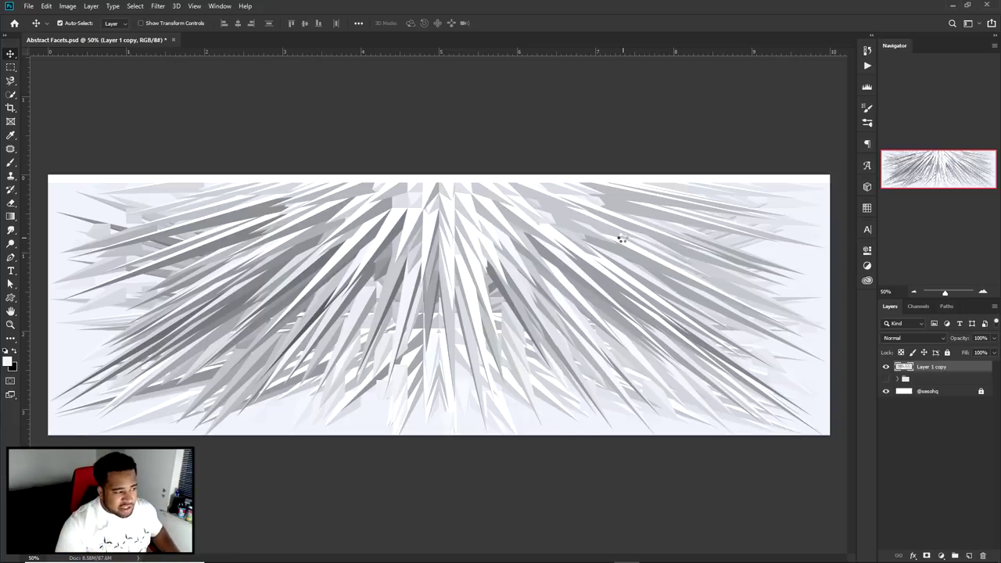
{"action": "key", "text": "ctrl+z"}
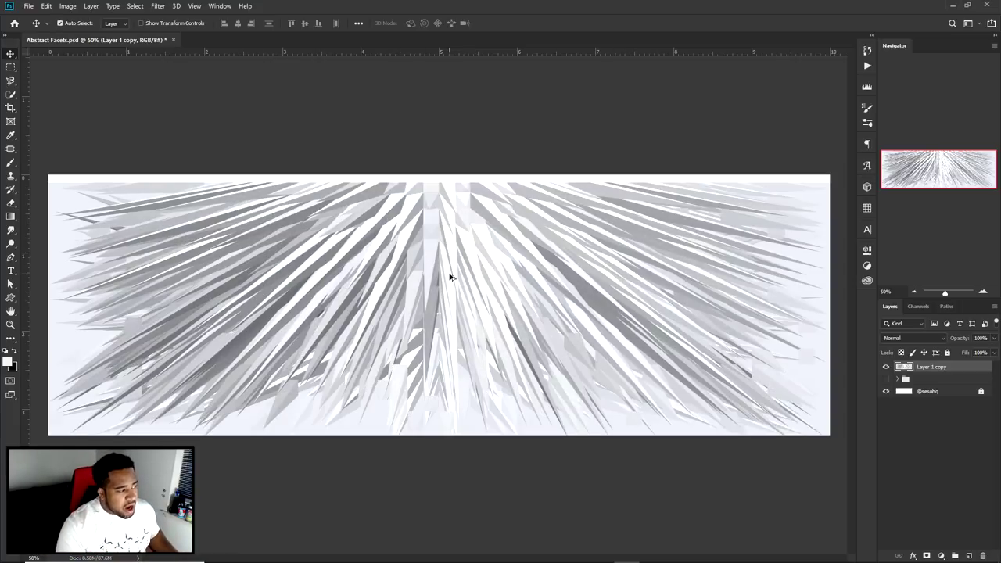
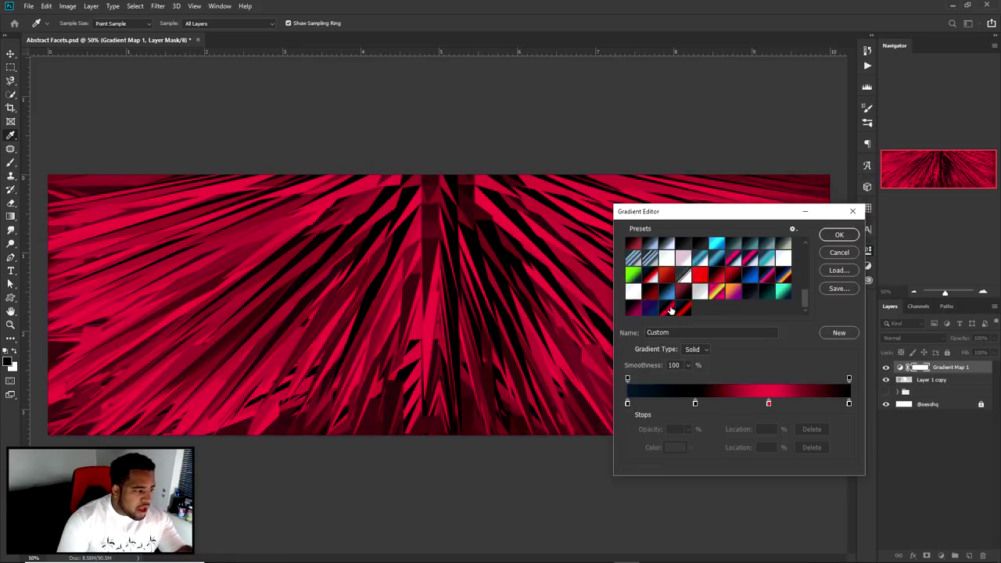
Step: Examine the colour of each of the four stops in the Gradient Map's red and black gradient
{"action": "left_click_drag", "start_coordinate": [660, 213], "coordinate": [779, 270]}
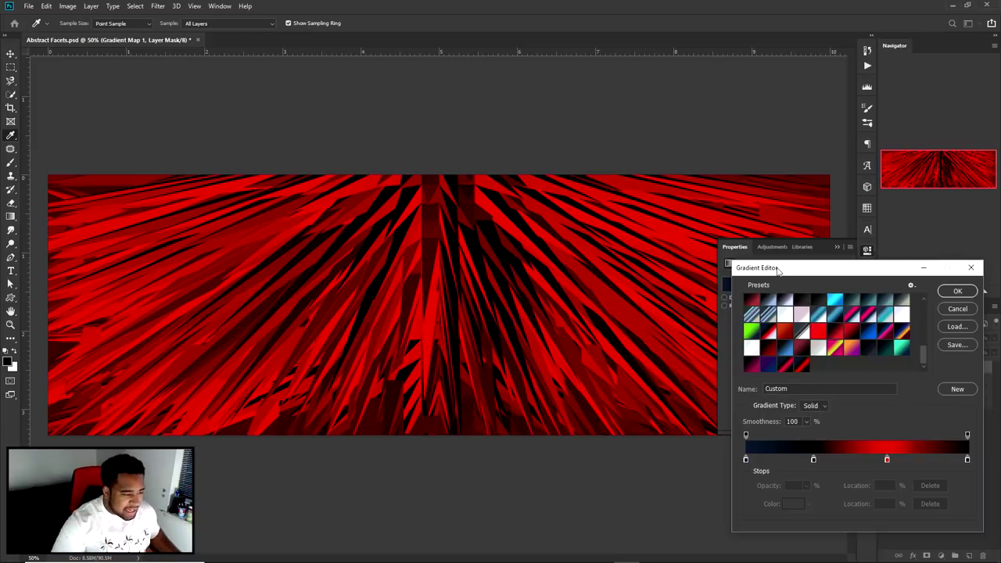
{"action": "double_click", "coordinate": [746, 459]}
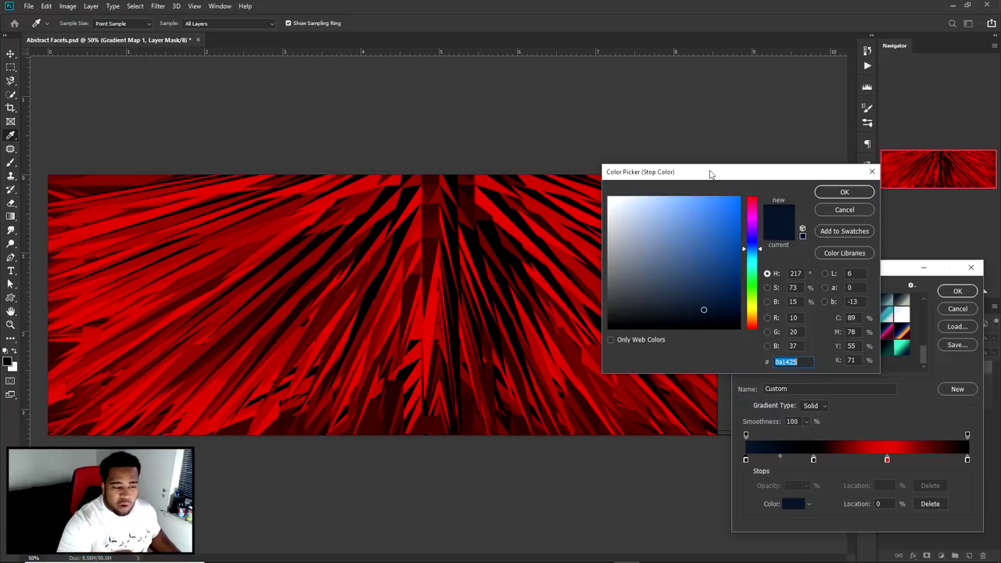
{"action": "left_click", "coordinate": [864, 196]}
{"action": "left_click", "coordinate": [813, 460]}
{"action": "double_click", "coordinate": [813, 460]}
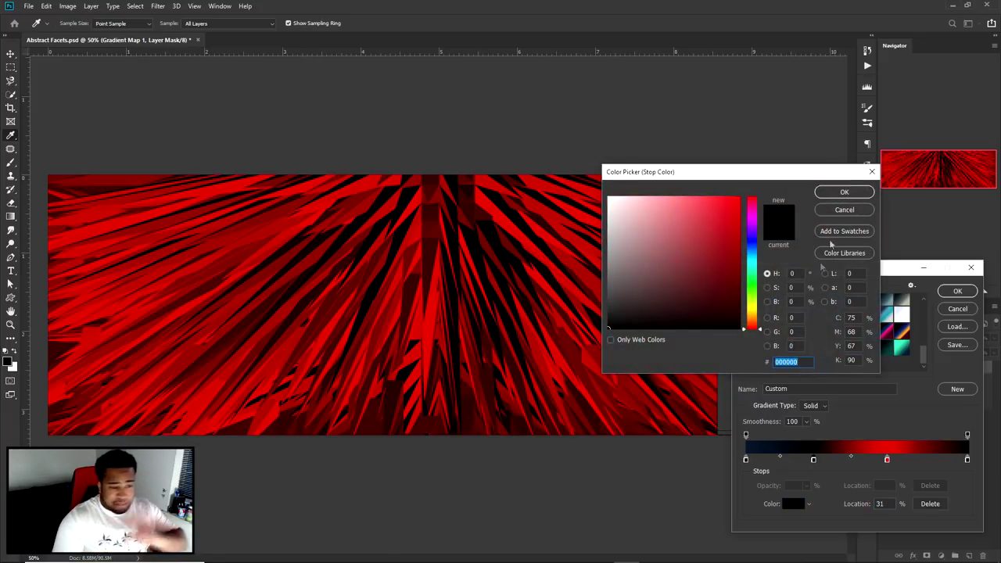
{"action": "left_click", "coordinate": [844, 193]}
{"action": "double_click", "coordinate": [888, 460]}
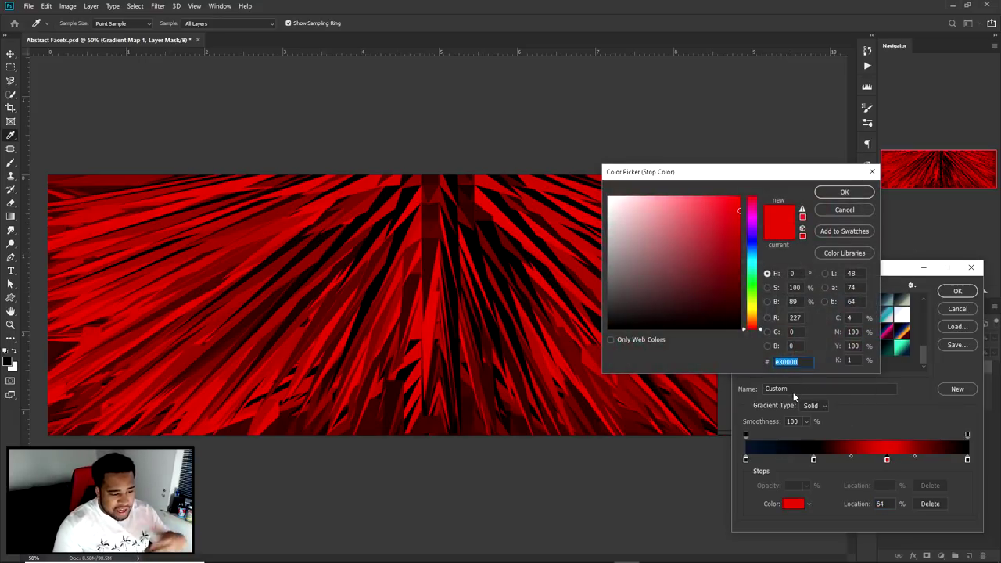
{"action": "left_click", "coordinate": [844, 193]}
{"action": "double_click", "coordinate": [967, 460]}
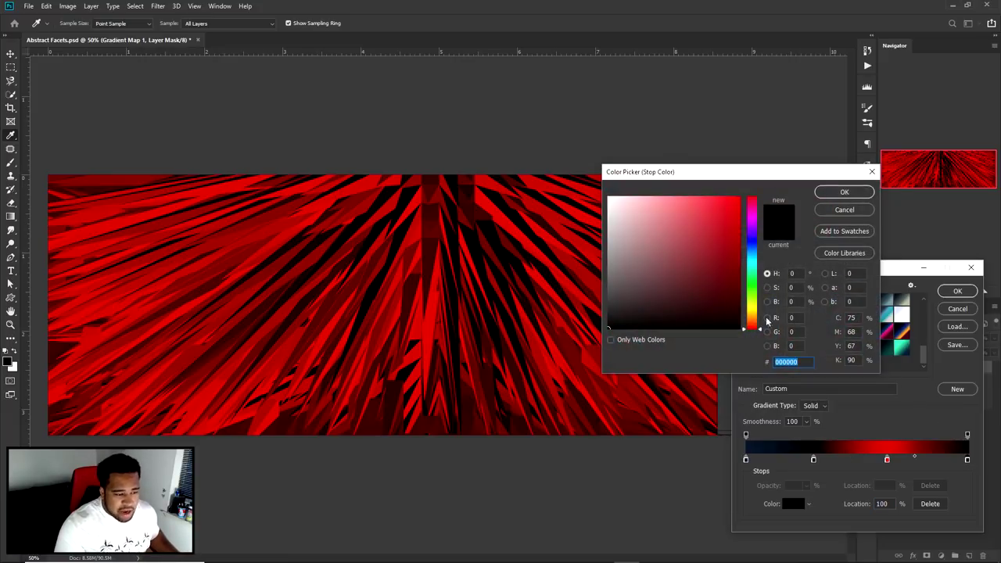
{"action": "left_click", "coordinate": [843, 209]}
{"action": "left_click", "coordinate": [886, 459]}
{"action": "left_click_drag", "start_coordinate": [962, 460], "coordinate": [967, 460]}
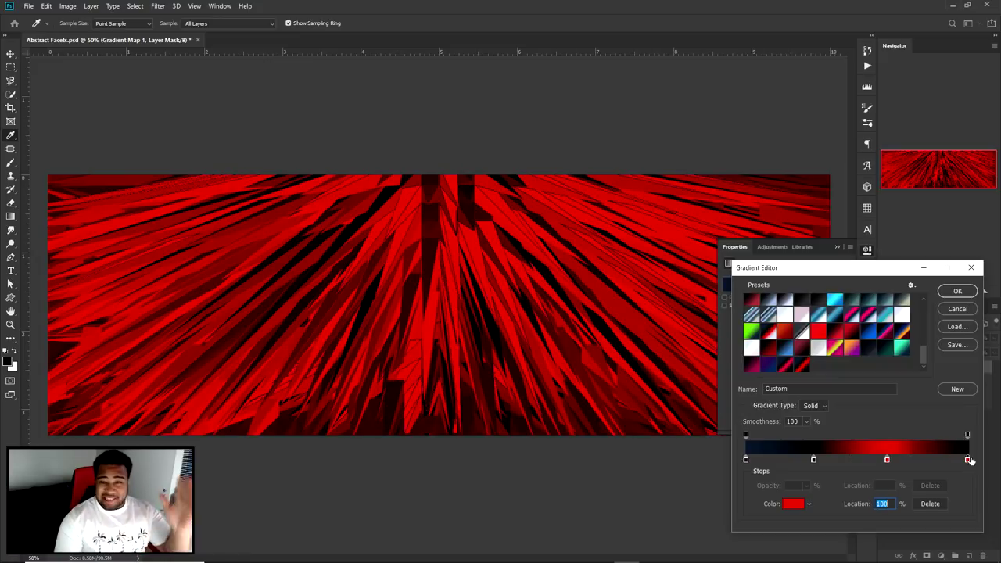
{"action": "key", "text": "Delete"}
{"action": "left_click", "coordinate": [888, 461]}
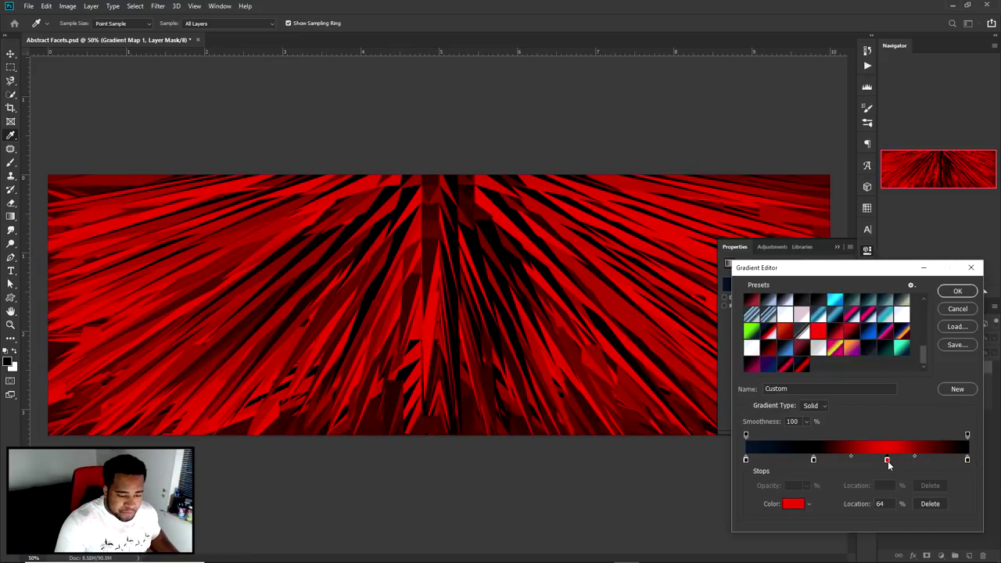
{"action": "left_click", "coordinate": [921, 459]}
{"action": "mouse_move", "coordinate": [922, 459]}
{"action": "left_mouse_down"}
{"action": "mouse_move", "coordinate": [947, 459]}
{"action": "mouse_move", "coordinate": [913, 459]}
{"action": "left_mouse_up"}
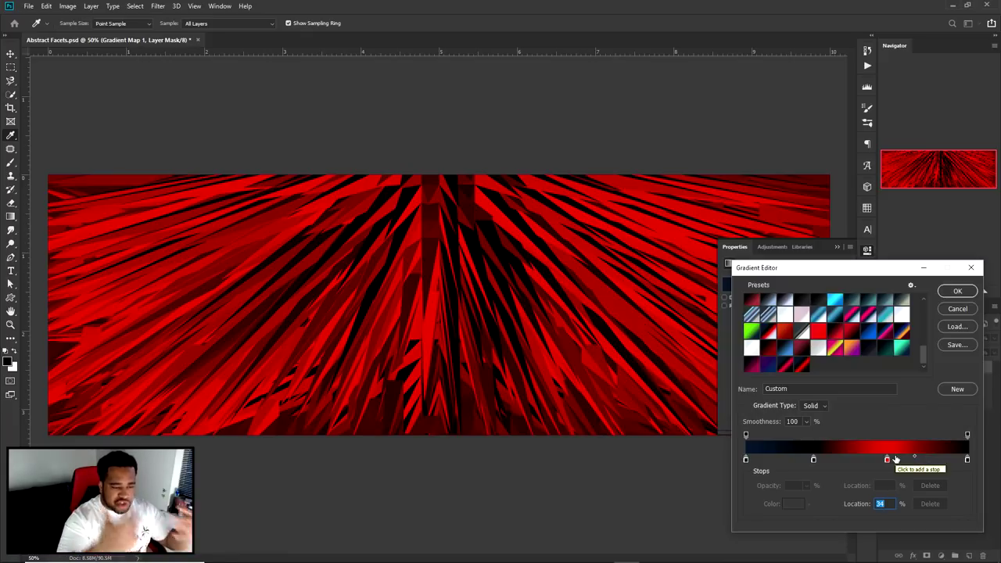
Step: Accept the gradient and hide the Gradient Map 1 adjustment layer
{"action": "left_click", "coordinate": [958, 291]}
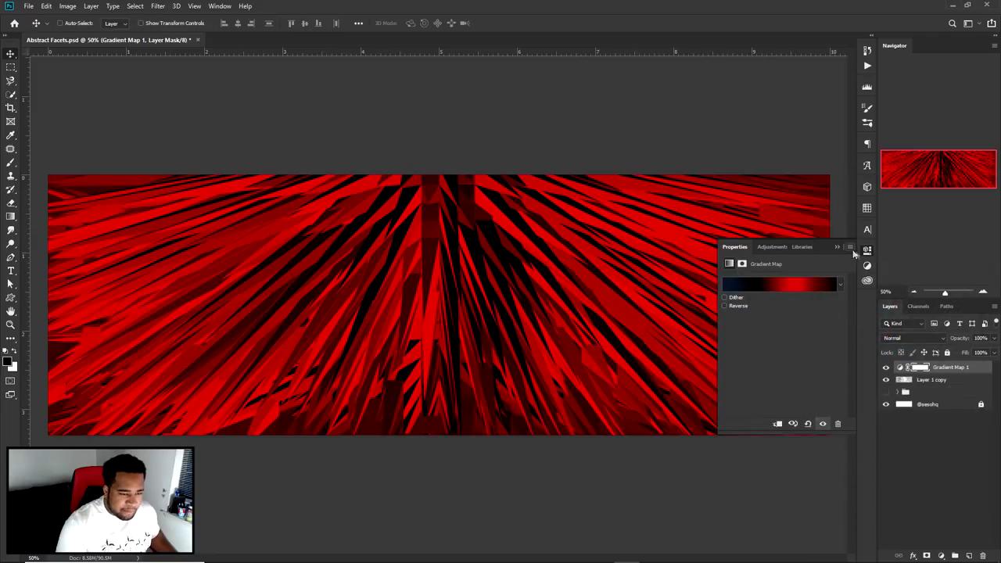
{"action": "left_click", "coordinate": [867, 250]}
{"action": "left_click", "coordinate": [886, 368]}
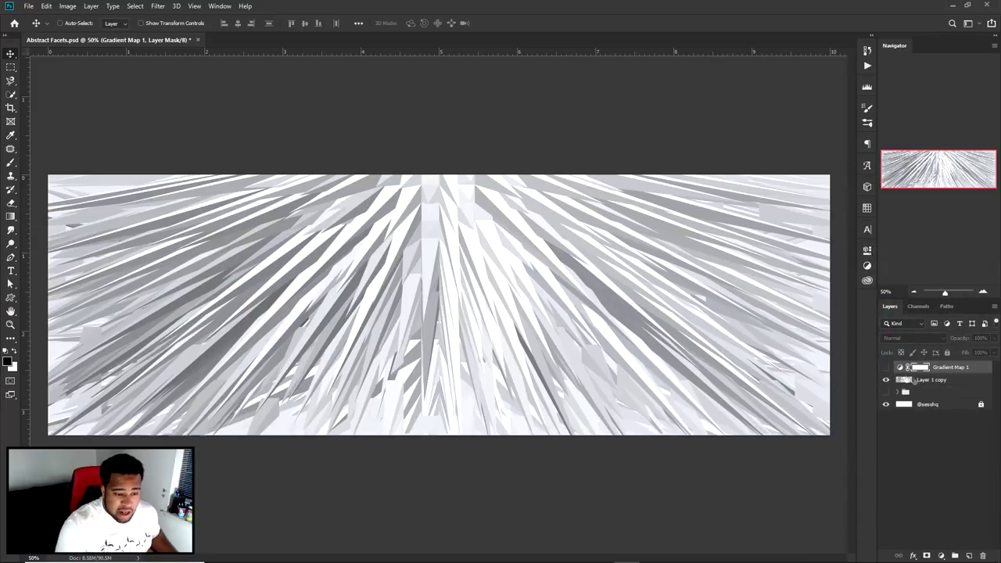
Step: Convert Layer 1 copy to a smart object
{"action": "left_click", "coordinate": [929, 381]}
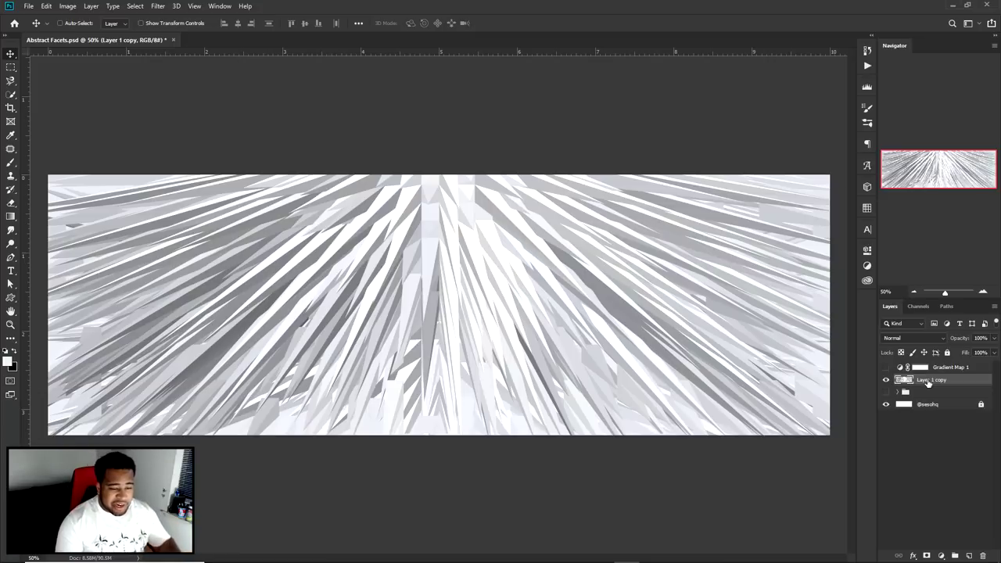
{"action": "right_click", "coordinate": [928, 382]}
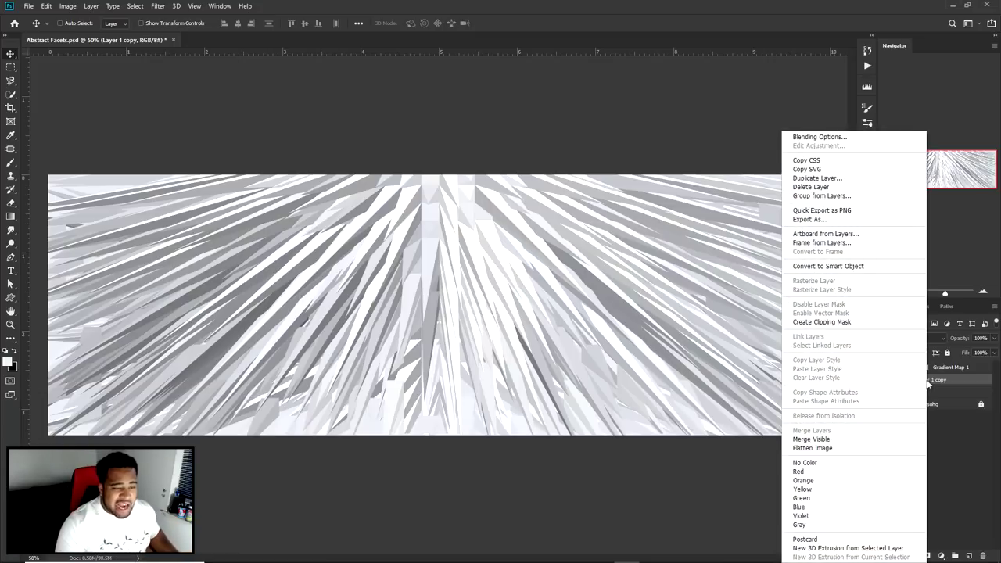
{"action": "left_click", "coordinate": [845, 270]}
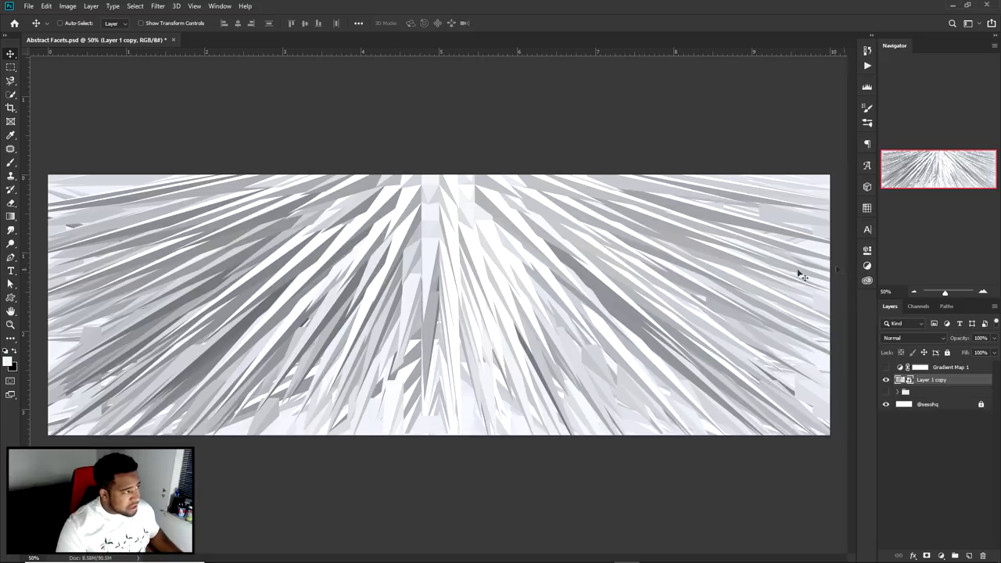
Step: Apply a Radial Blur to Layer 1 copy with amount 55, Zoom method and Best quality
{"action": "left_click", "coordinate": [158, 6]}
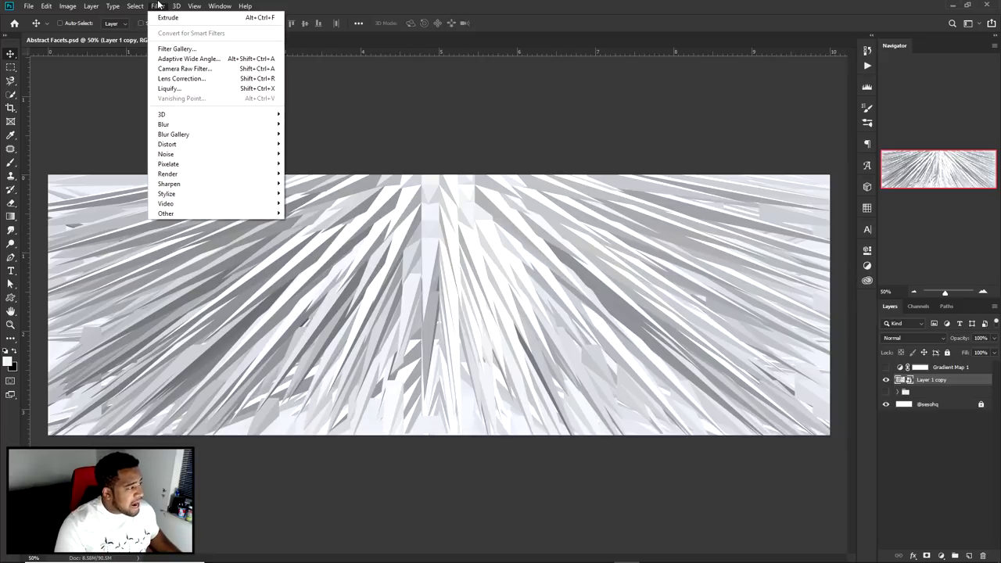
{"action": "mouse_move", "coordinate": [186, 128]}
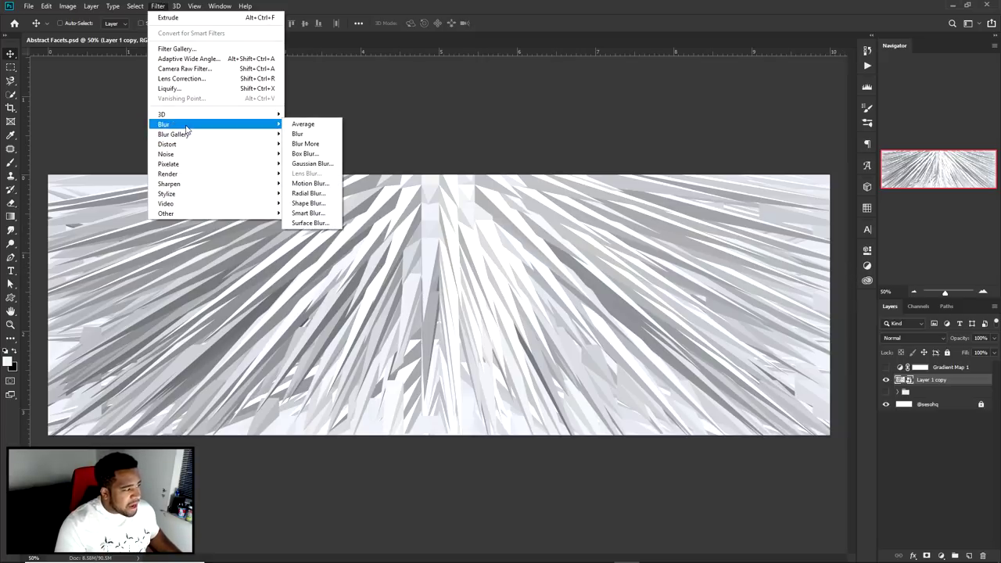
{"action": "left_click", "coordinate": [308, 193]}
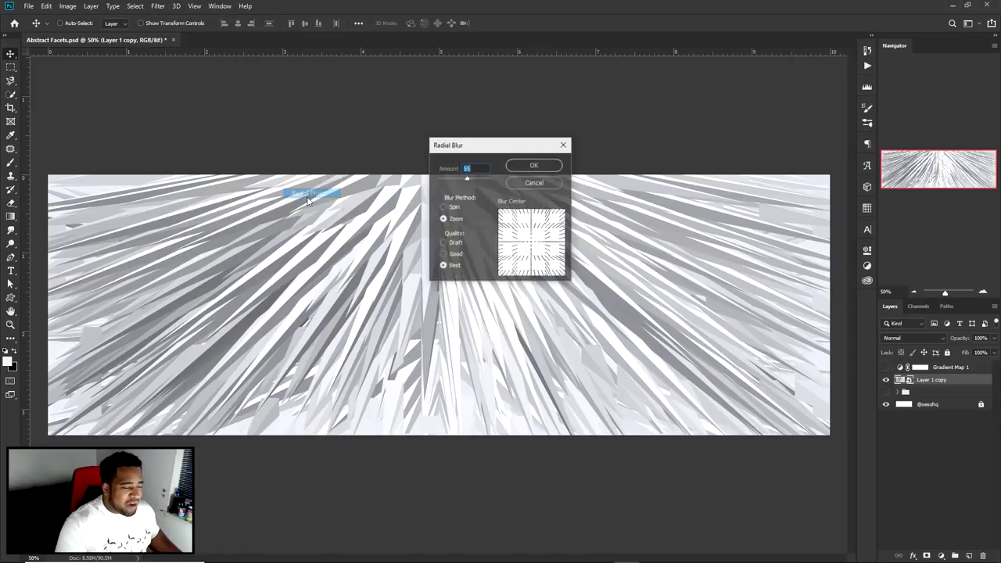
{"action": "left_click_drag", "start_coordinate": [492, 150], "coordinate": [555, 104]}
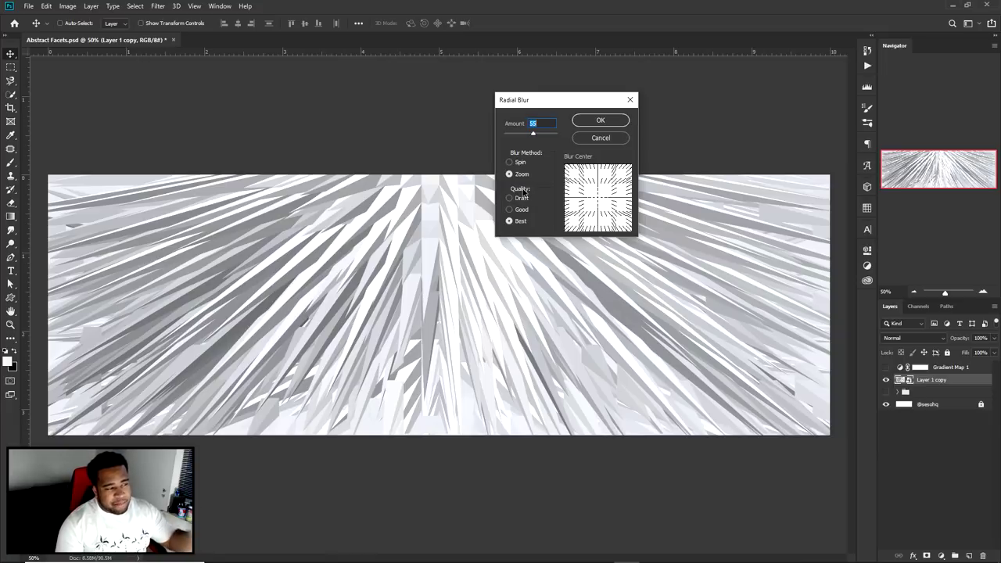
{"action": "left_click", "coordinate": [607, 121]}
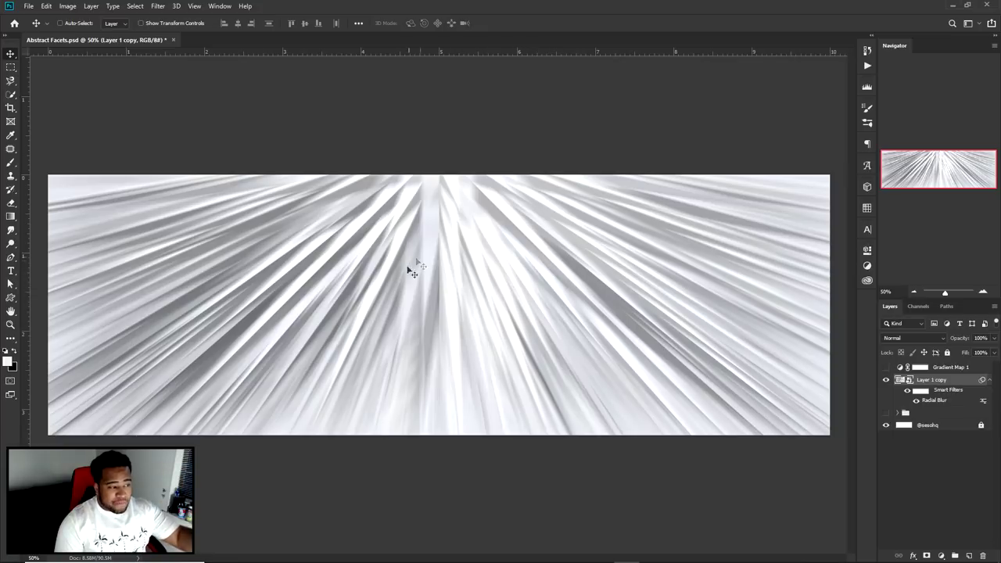
Step: Capture the canvas area and circle the middle of the blurred artwork as an annotation, closing the capture without saving
{"action": "key", "text": "Print"}
{"action": "left_click_drag", "start_coordinate": [11, 141], "coordinate": [893, 493]}
{"action": "left_click", "coordinate": [902, 396]}
{"action": "left_click_drag", "start_coordinate": [439, 296], "coordinate": [448, 289]}
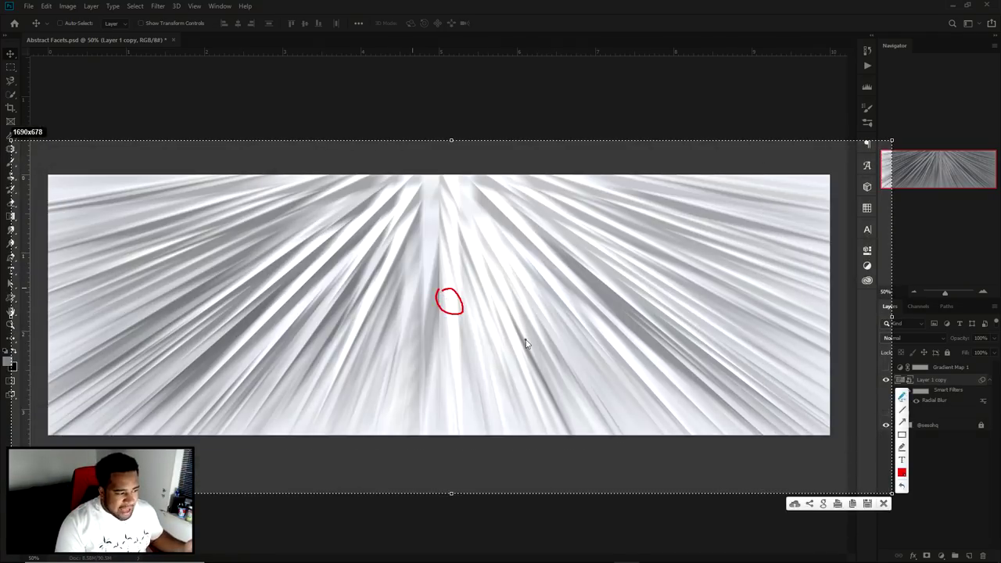
{"action": "left_click", "coordinate": [883, 504]}
Step: Try moving the blurred layer down the canvas, and undo the move
{"action": "left_click_drag", "start_coordinate": [505, 282], "coordinate": [421, 341]}
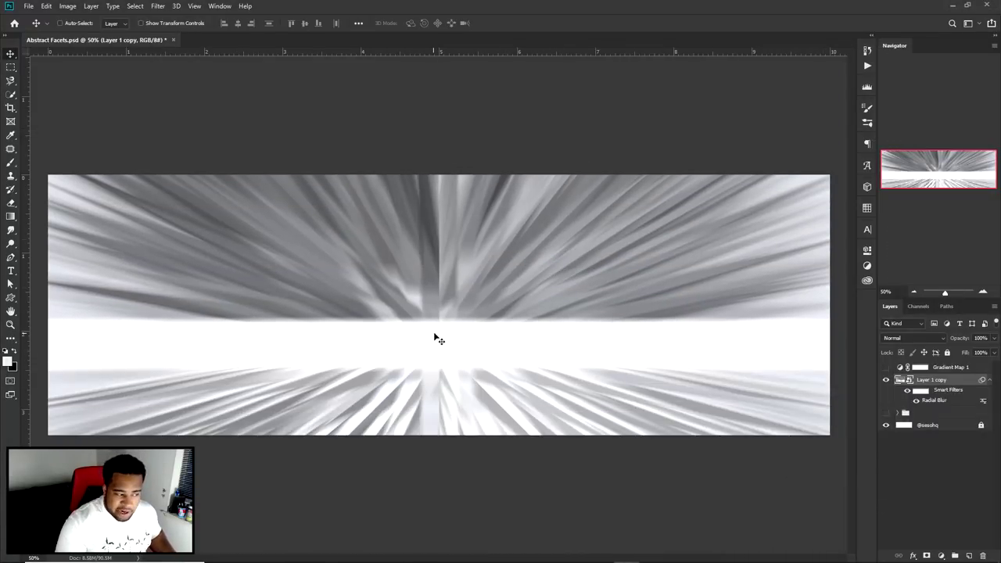
{"action": "key", "text": "ctrl+z"}
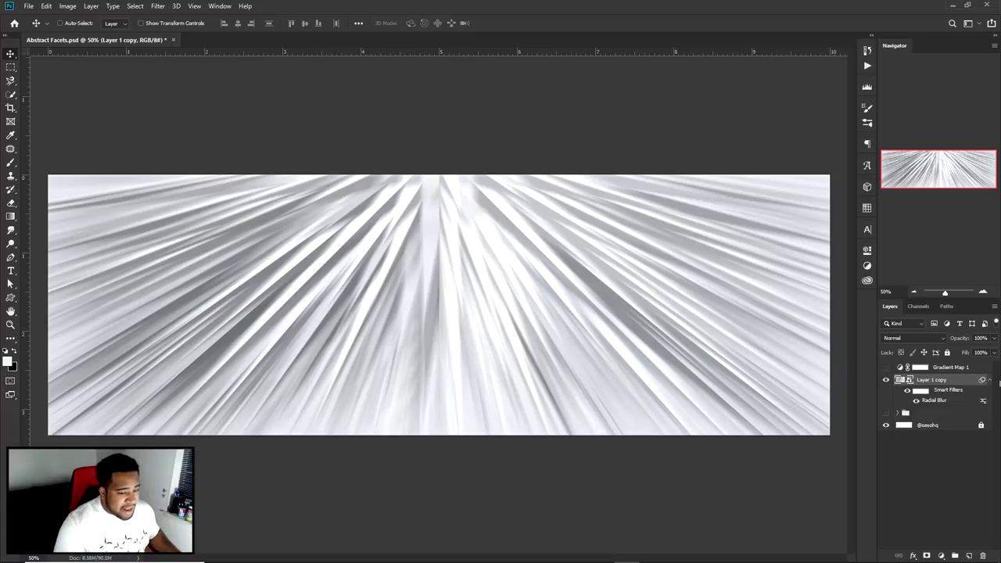
Step: Show the Gradient Map 1 layer and reverse its gradient
{"action": "left_click", "coordinate": [886, 367]}
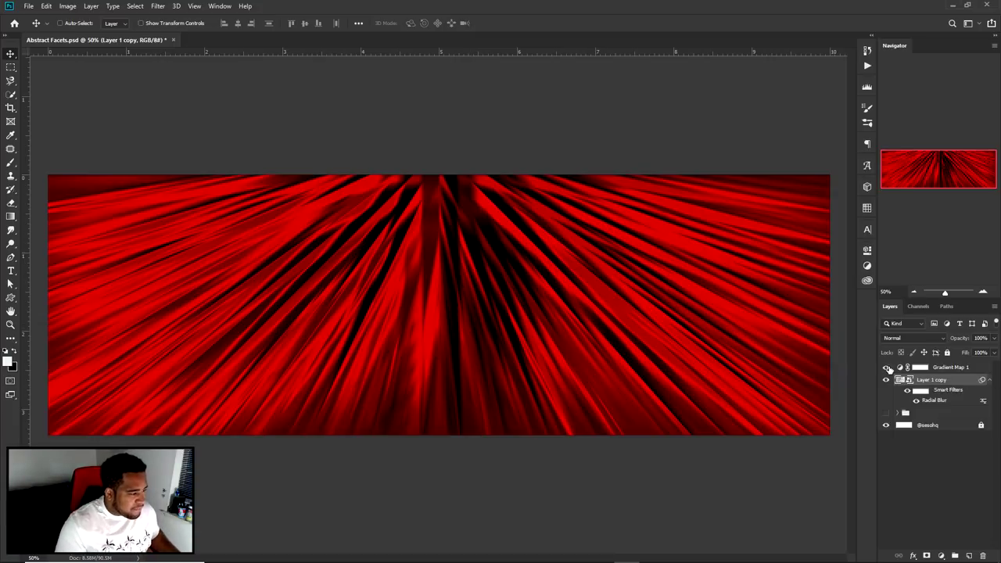
{"action": "double_click", "coordinate": [907, 368]}
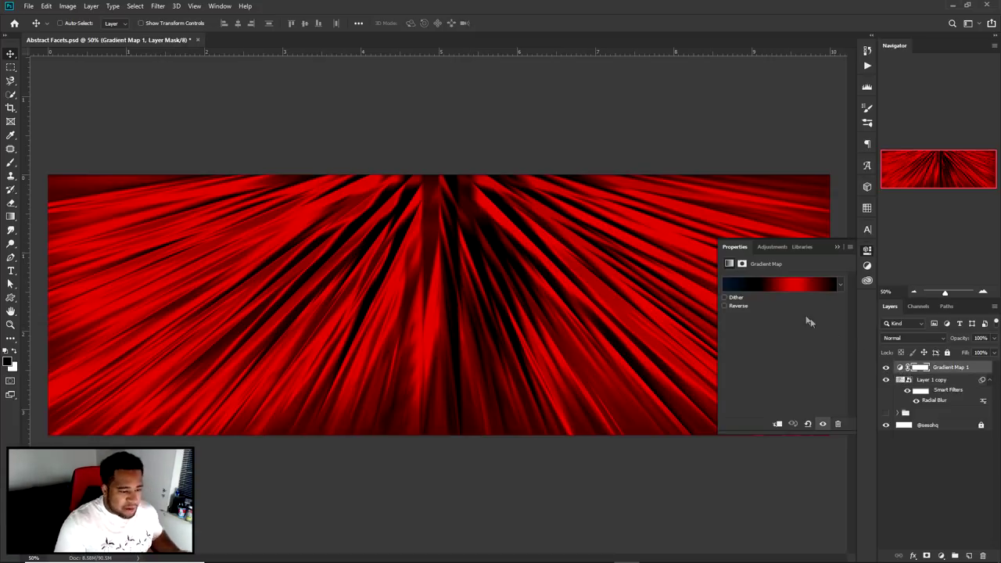
{"action": "left_click", "coordinate": [735, 306]}
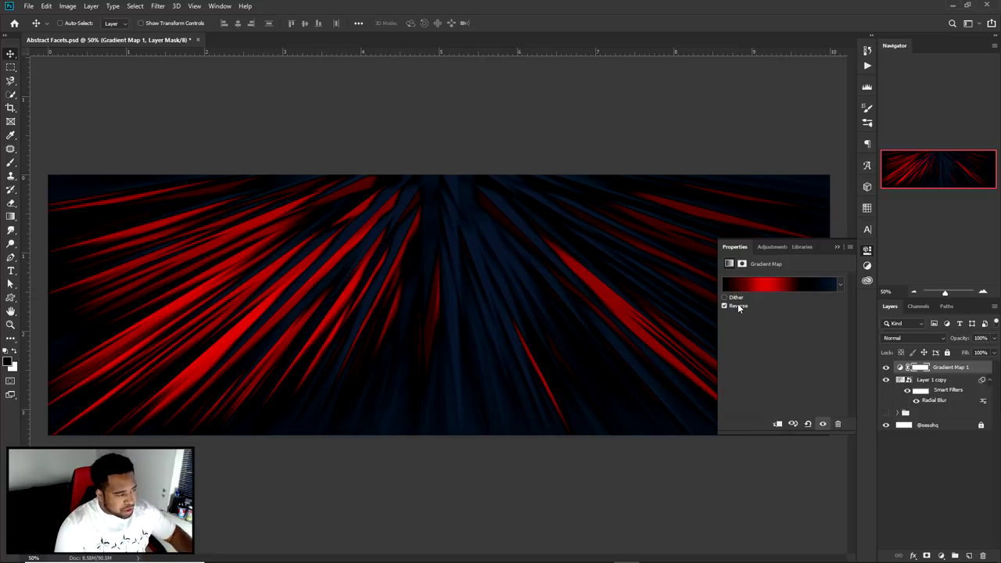
{"action": "left_click", "coordinate": [736, 304]}
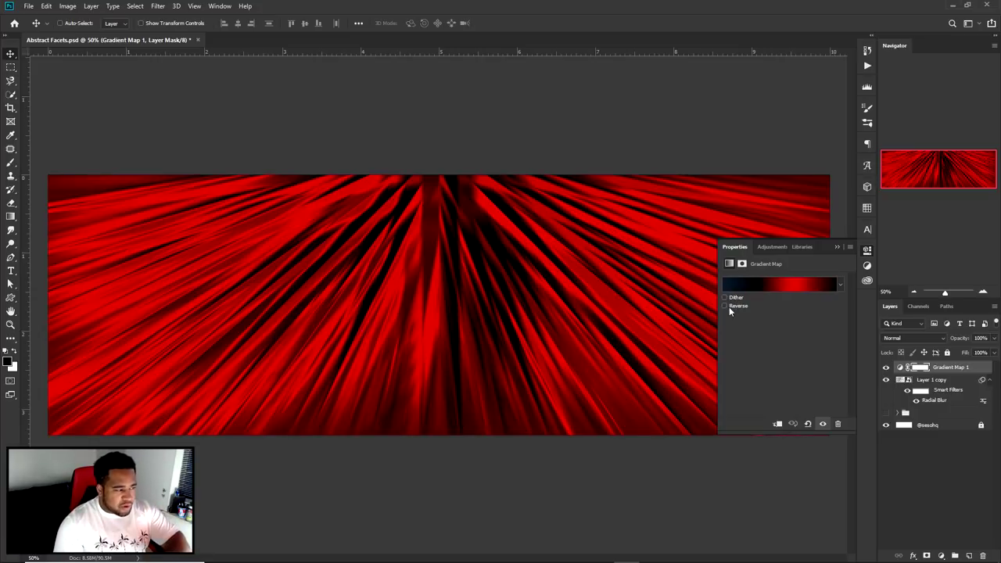
{"action": "left_click", "coordinate": [730, 305]}
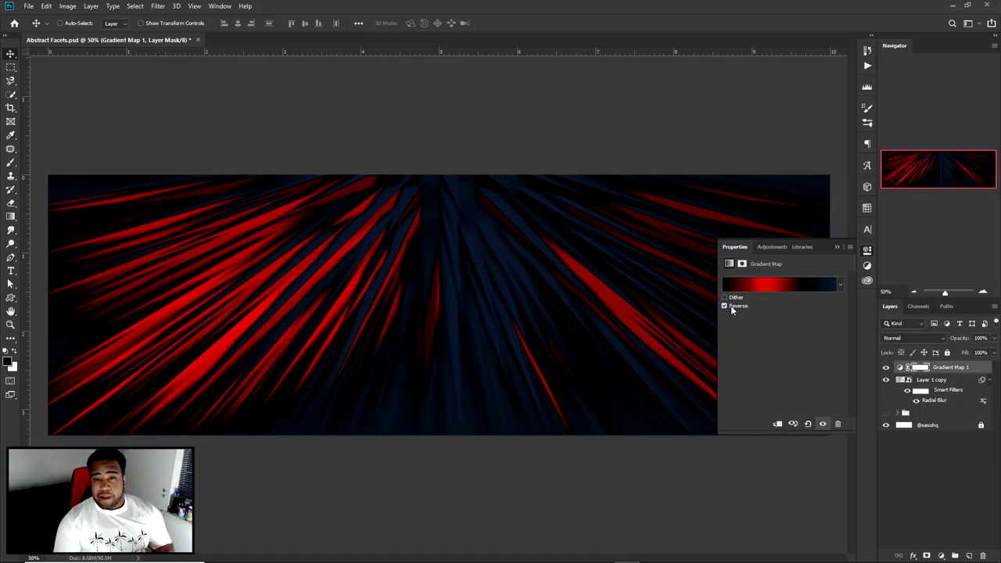
{"action": "left_click", "coordinate": [867, 251]}
Step: Change the red colour stop at location 64% in Gradient Map 1's gradient to teal 00e3c0
{"action": "left_click", "coordinate": [930, 380]}
{"action": "left_click_drag", "start_coordinate": [568, 359], "coordinate": [603, 365]}
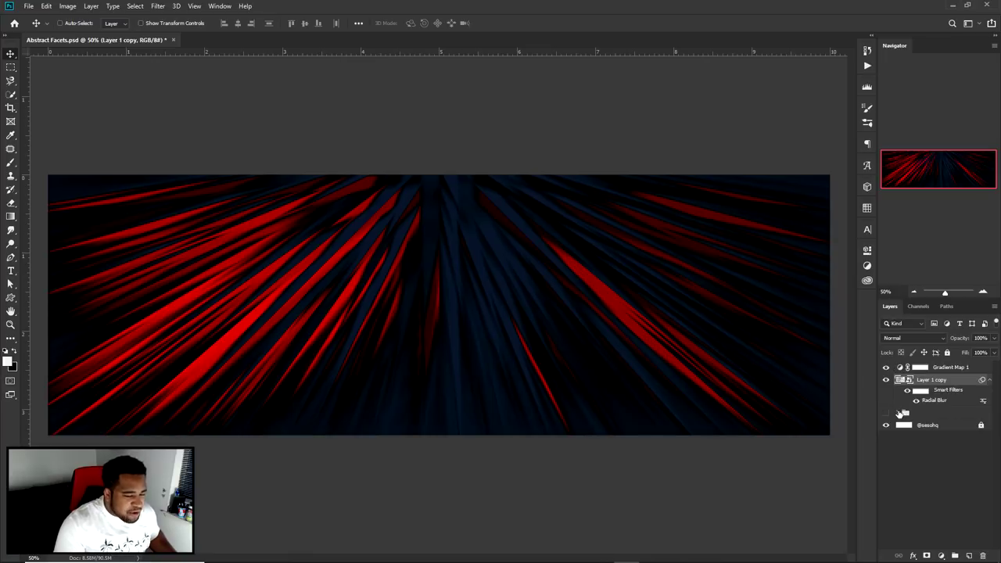
{"action": "left_click", "coordinate": [900, 369]}
{"action": "left_click", "coordinate": [900, 370]}
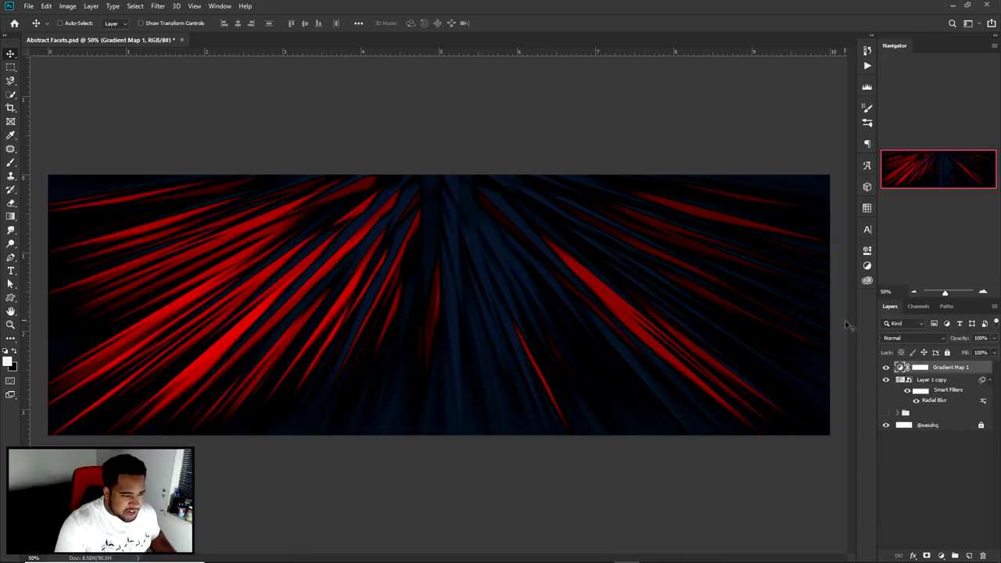
{"action": "double_click", "coordinate": [900, 370]}
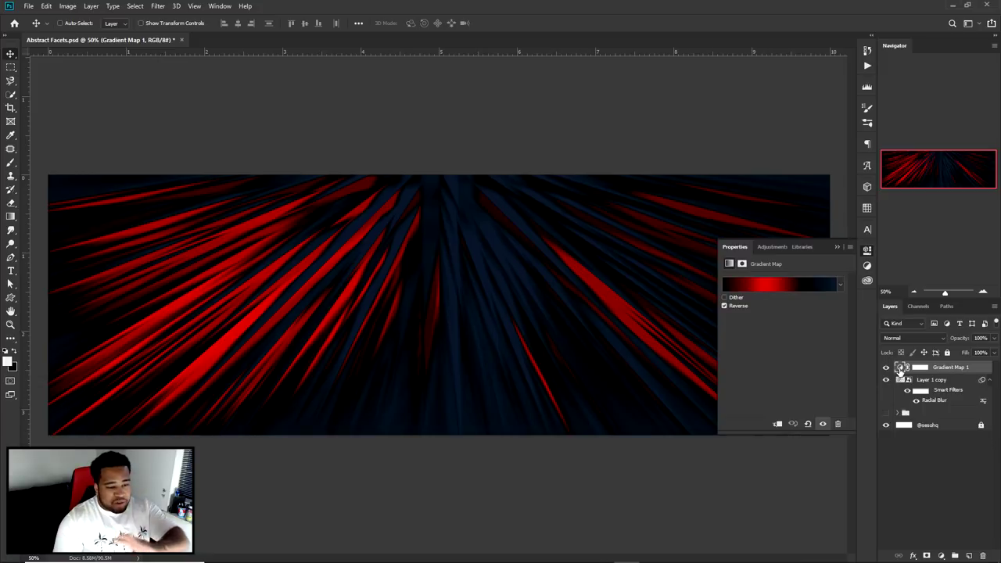
{"action": "left_click", "coordinate": [794, 287]}
{"action": "left_click_drag", "start_coordinate": [782, 264], "coordinate": [703, 147]}
{"action": "double_click", "coordinate": [811, 341]}
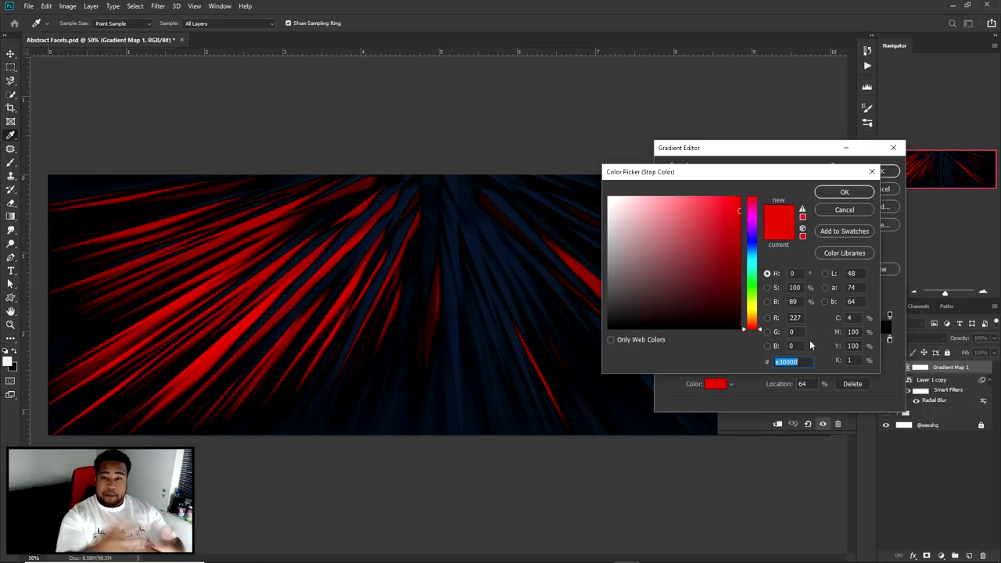
{"action": "left_click_drag", "start_coordinate": [728, 173], "coordinate": [789, 168]}
{"action": "left_click_drag", "start_coordinate": [813, 231], "coordinate": [817, 265]}
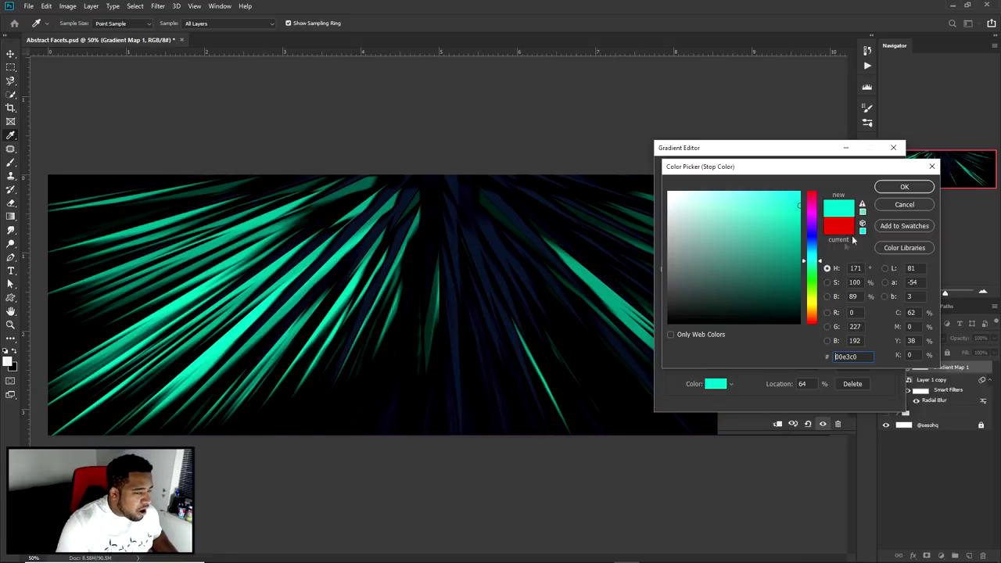
{"action": "left_click", "coordinate": [890, 187]}
{"action": "left_click", "coordinate": [880, 172]}
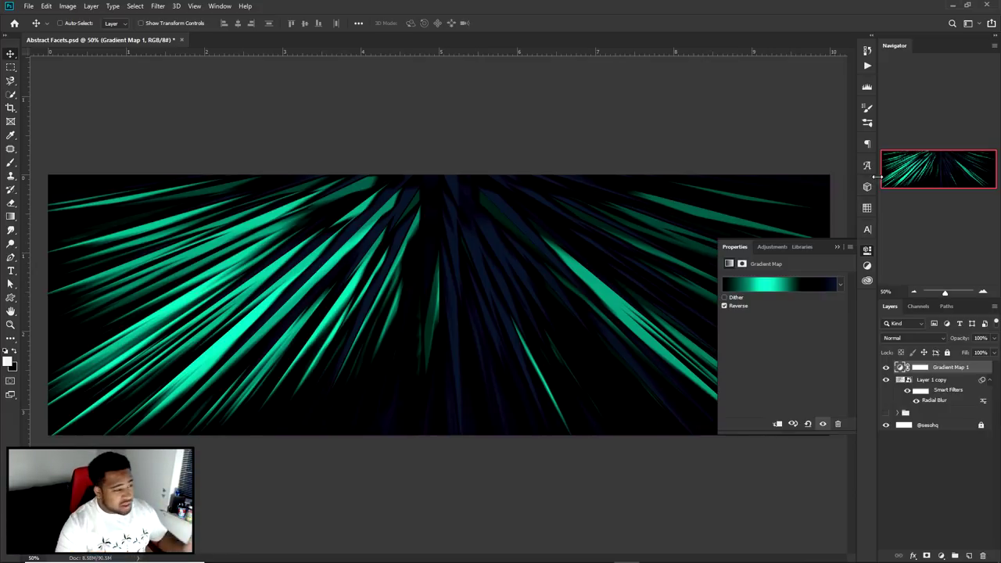
{"action": "left_click", "coordinate": [867, 251]}
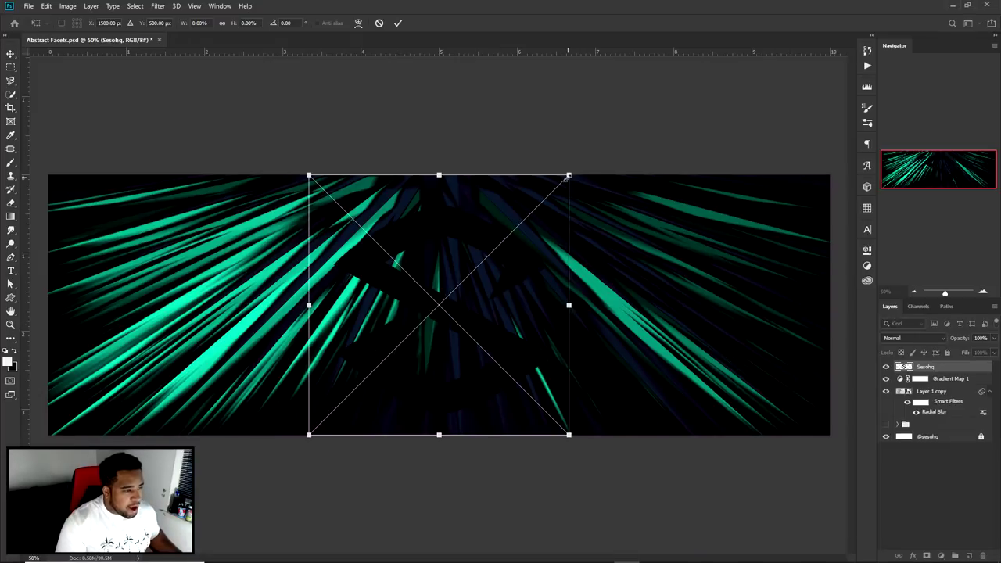
Step: Scale down and invert the placed S logo, positioning the white mark near the banner's centre
{"action": "left_click_drag", "start_coordinate": [568, 174], "coordinate": [510, 233]}
{"action": "key", "text": "Return"}
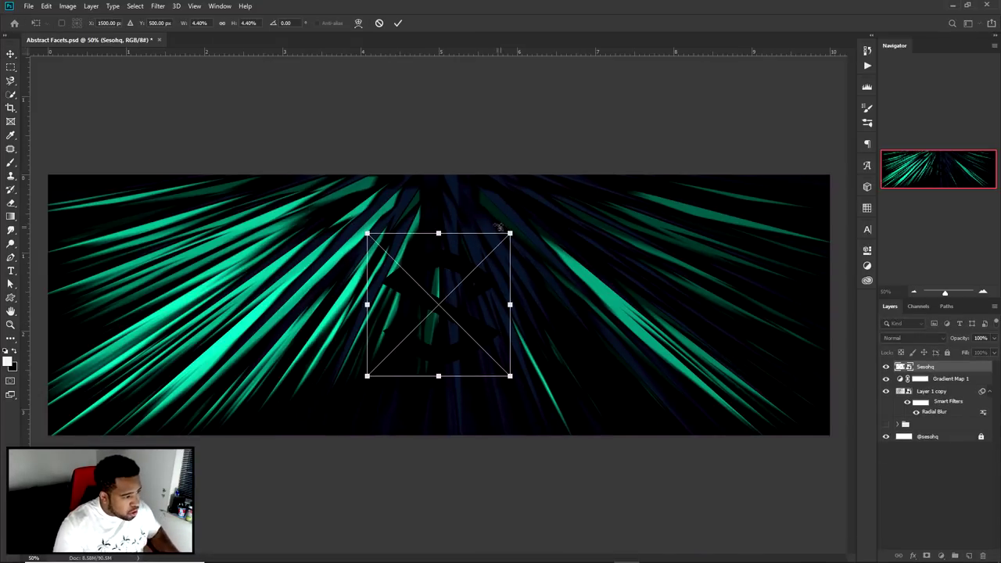
{"action": "left_click_drag", "start_coordinate": [498, 228], "coordinate": [474, 266]}
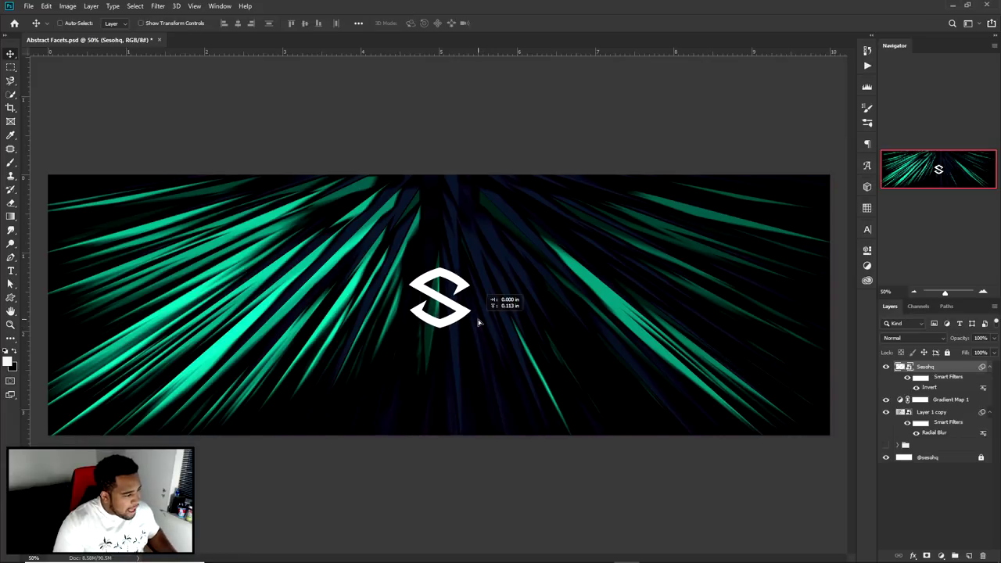
{"action": "left_click_drag", "start_coordinate": [479, 321], "coordinate": [479, 332]}
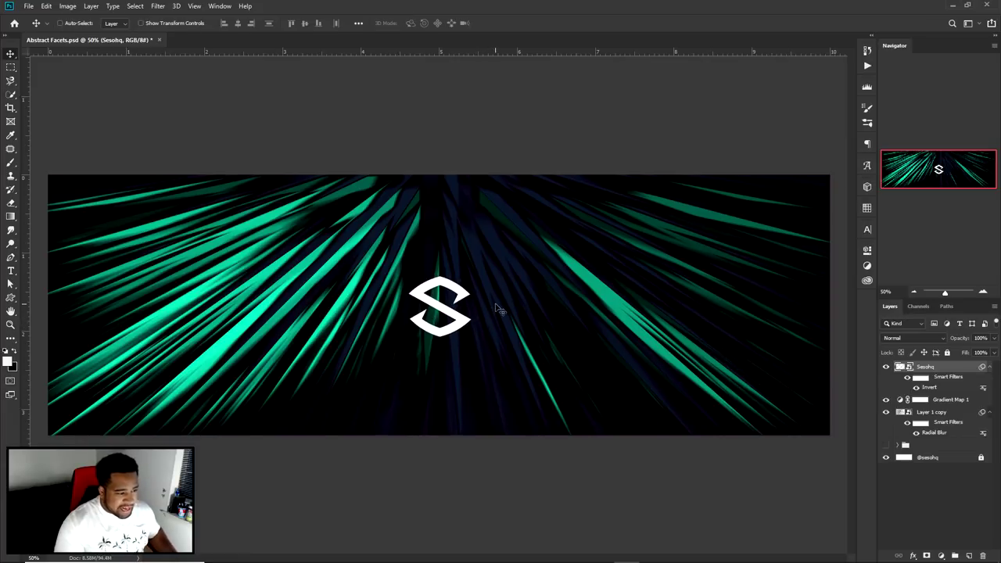
{"action": "left_click_drag", "start_coordinate": [462, 328], "coordinate": [461, 321]}
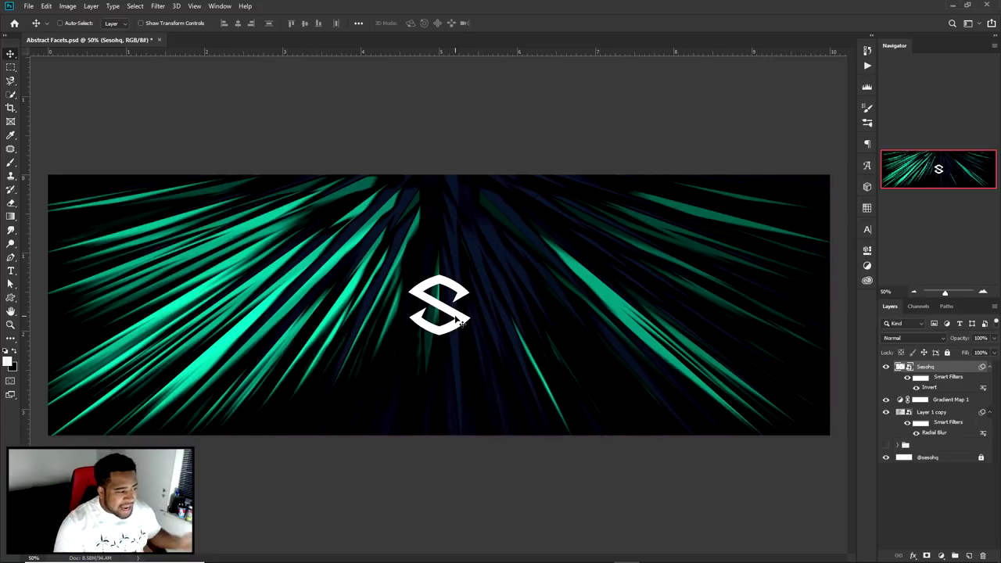
Step: Draw a closed Pen path around the right part of the banner, with a slanted left edge through the streaks
{"action": "key", "text": "p"}
{"action": "left_click", "coordinate": [472, 128]}
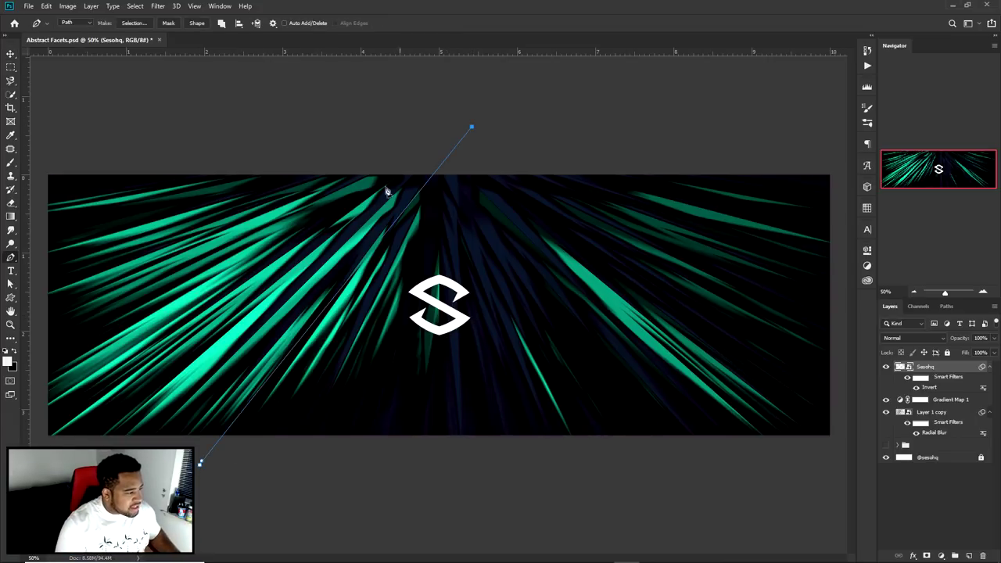
{"action": "left_click", "coordinate": [836, 127]}
{"action": "left_click", "coordinate": [835, 456]}
{"action": "left_click", "coordinate": [201, 464]}
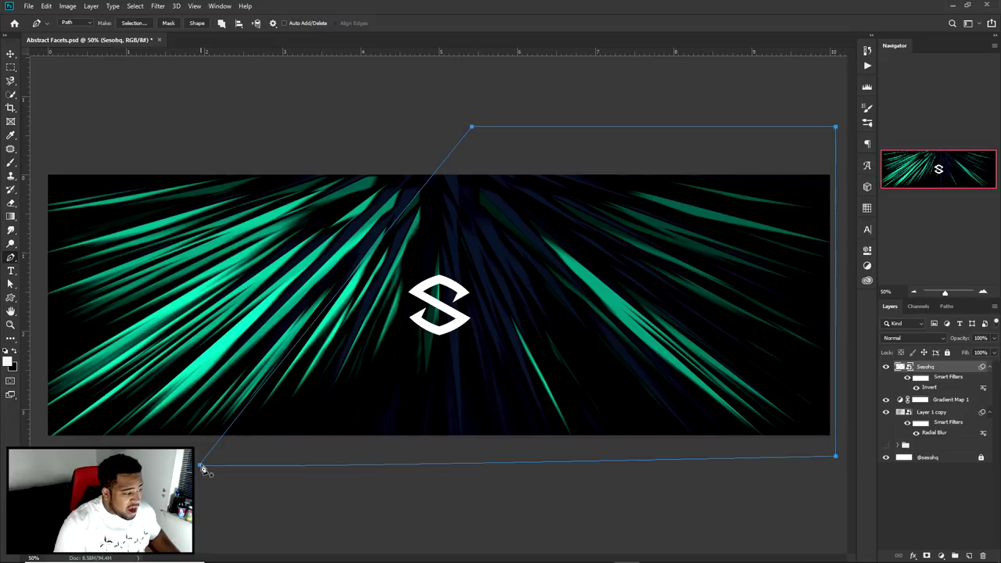
Step: Add a layer mask to Layer 1 copy, turn the path into a selection and fill it with black, then deselect
{"action": "left_click", "coordinate": [919, 414]}
{"action": "left_click", "coordinate": [926, 556]}
{"action": "left_click", "coordinate": [940, 555]}
{"action": "right_click", "coordinate": [632, 275]}
{"action": "left_click", "coordinate": [662, 316]}
{"action": "key", "text": "Return"}
{"action": "key", "text": "alt+BackSpace"}
{"action": "key", "text": "ctrl+d"}
{"action": "key", "text": "v"}
{"action": "mouse_move", "coordinate": [434, 293]}
{"action": "left_mouse_down"}
{"action": "mouse_move", "coordinate": [450, 258]}
{"action": "mouse_move", "coordinate": [711, 286]}
{"action": "mouse_move", "coordinate": [435, 293]}
{"action": "left_mouse_up"}
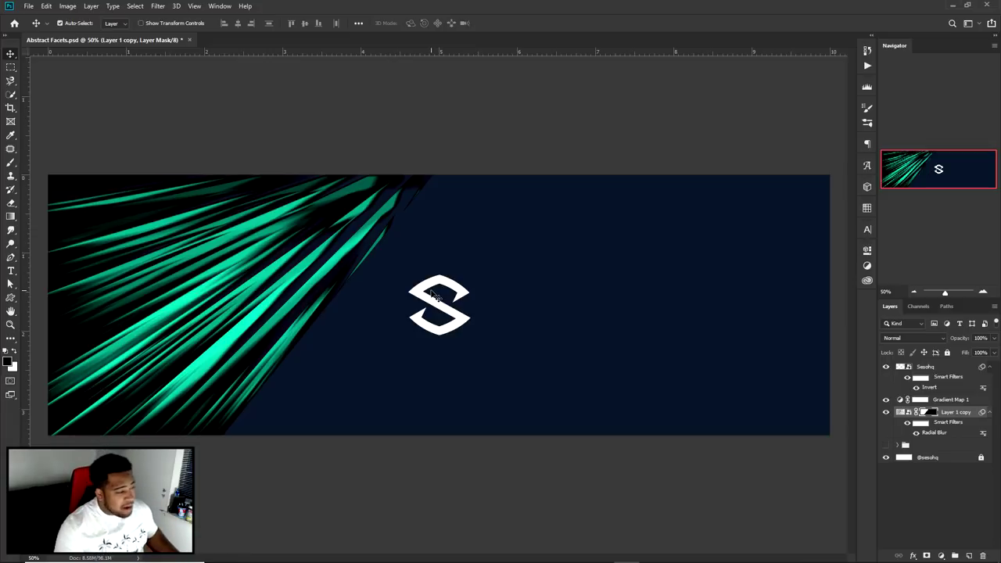
Step: Reselect the masked area, fill the mask with white to restore the hidden streaks, and deselect
{"action": "key", "text": "ctrl+shift+d"}
{"action": "key", "text": "ctrl+BackSpace"}
{"action": "key", "text": "ctrl+d"}
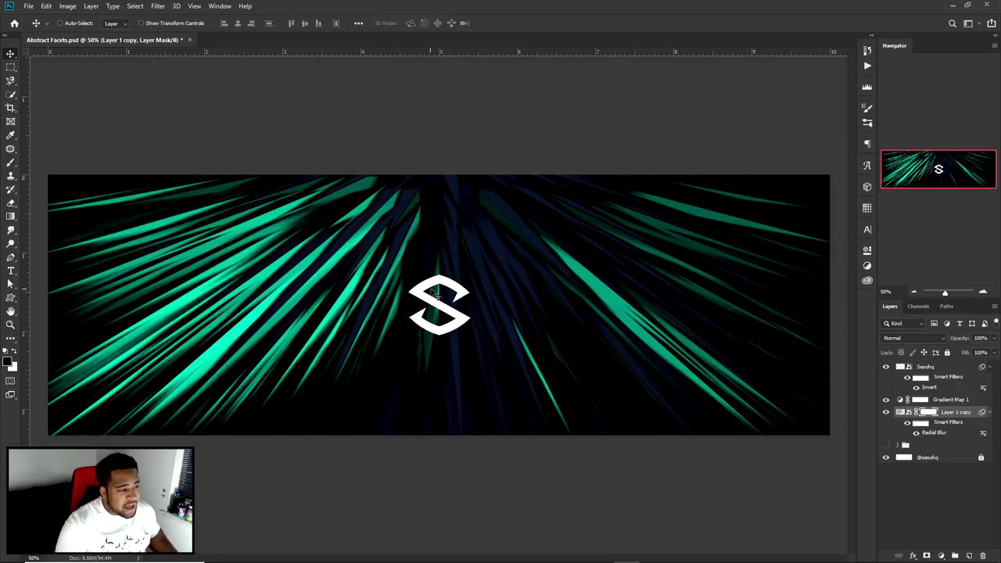
Step: Collapse the smart filters of the logo and Layer 1 copy layers, and toggle the logo's visibility off and on
{"action": "left_click", "coordinate": [943, 367]}
{"action": "left_click", "coordinate": [989, 367]}
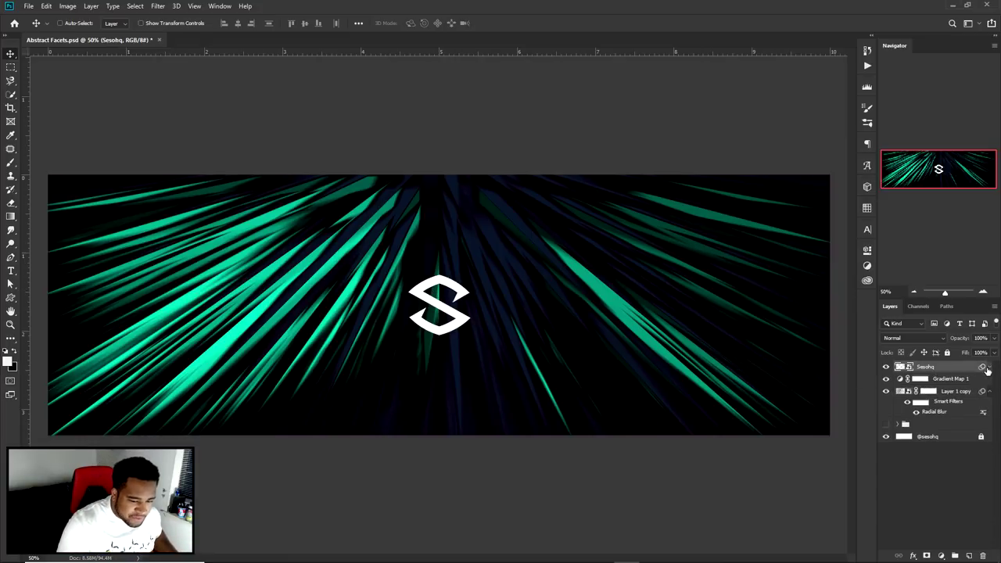
{"action": "left_click", "coordinate": [989, 391]}
{"action": "left_click", "coordinate": [935, 380]}
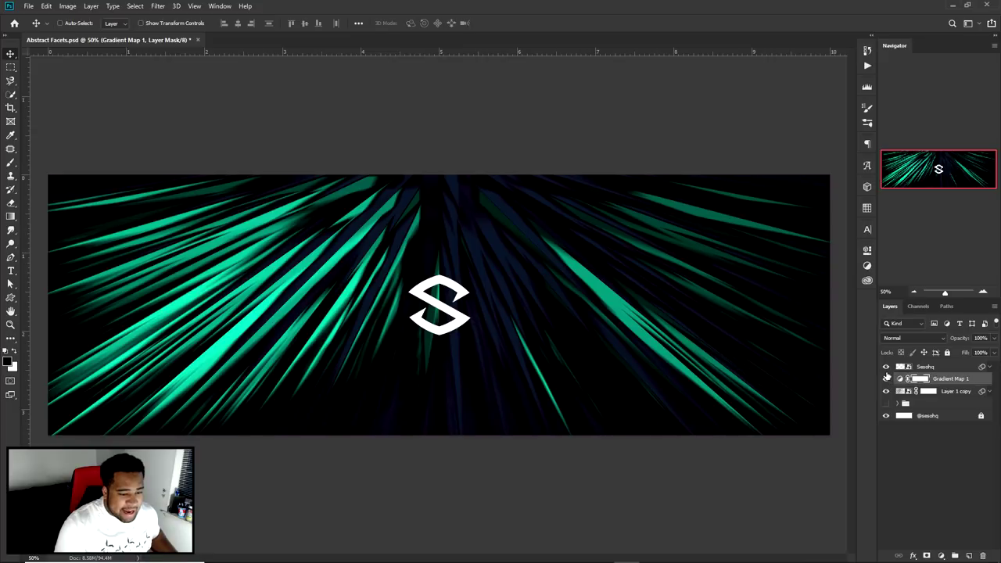
{"action": "left_click", "coordinate": [898, 367]}
{"action": "left_click", "coordinate": [886, 367]}
{"action": "left_click", "coordinate": [886, 367]}
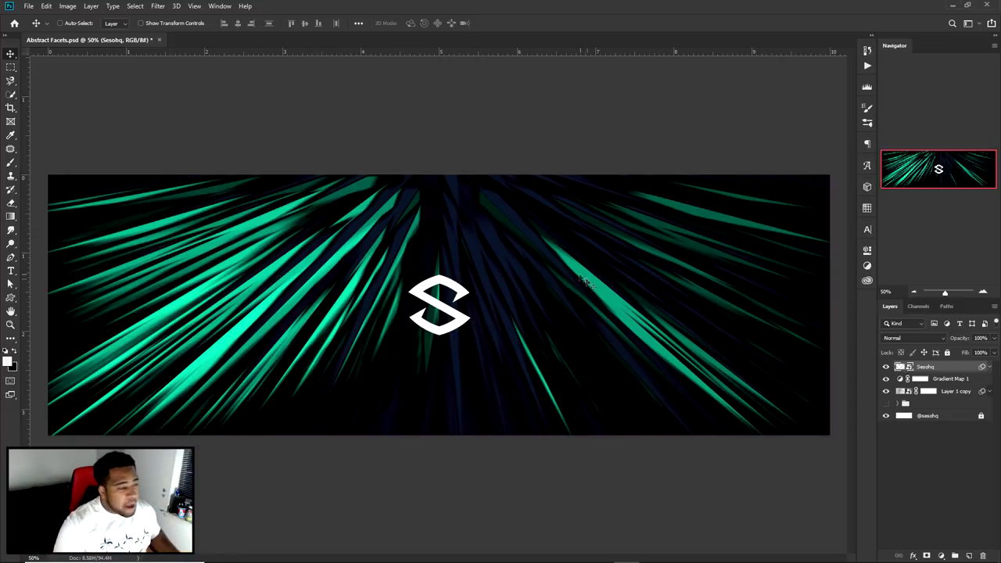
Step: Expand Layer 1 copy's smart filters and rename the layer as BG
{"action": "left_click", "coordinate": [552, 271], "text": "ctrl"}
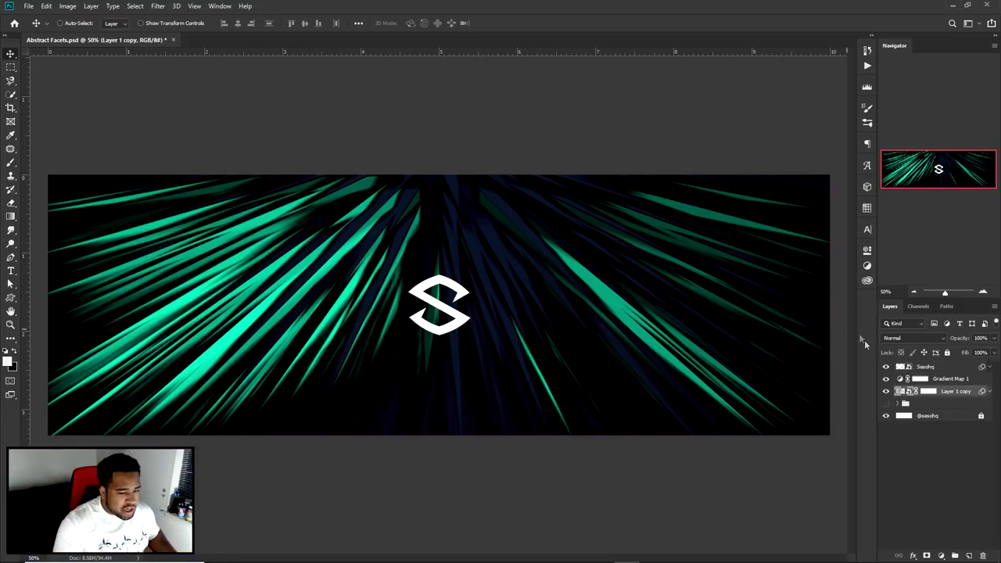
{"action": "left_click", "coordinate": [991, 391]}
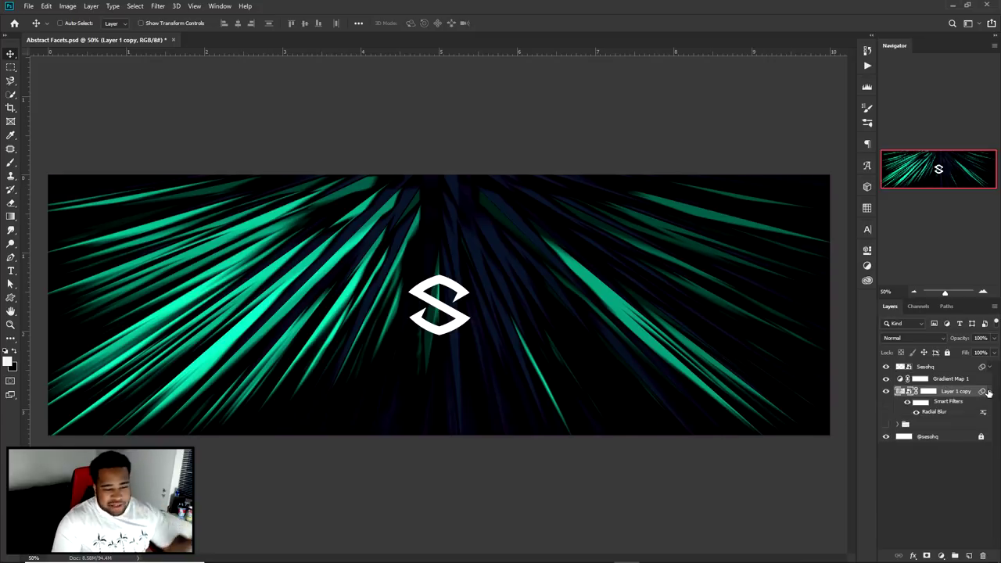
{"action": "type", "text": "BG"}
{"action": "key", "text": "Return"}
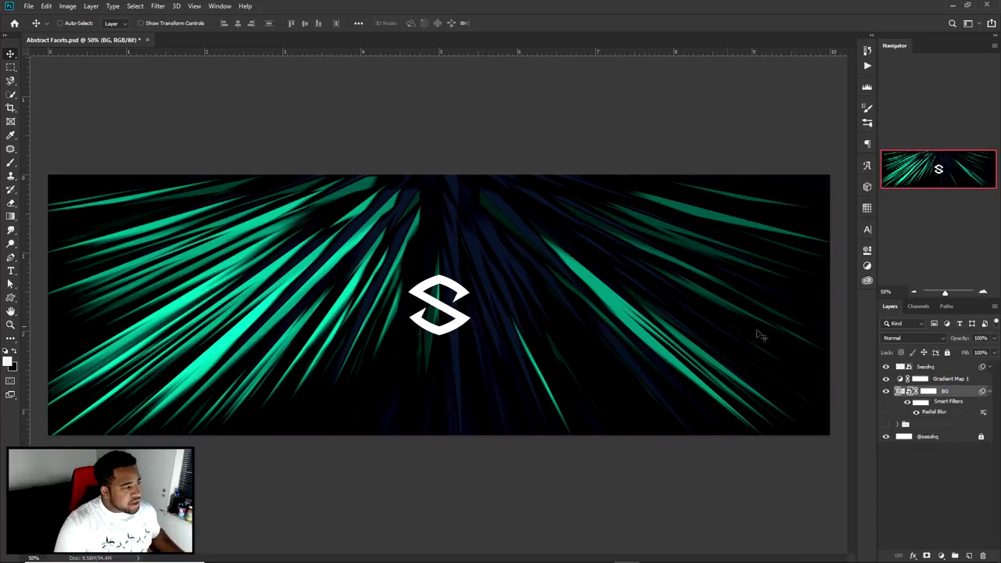
{"action": "left_click", "coordinate": [160, 6]}
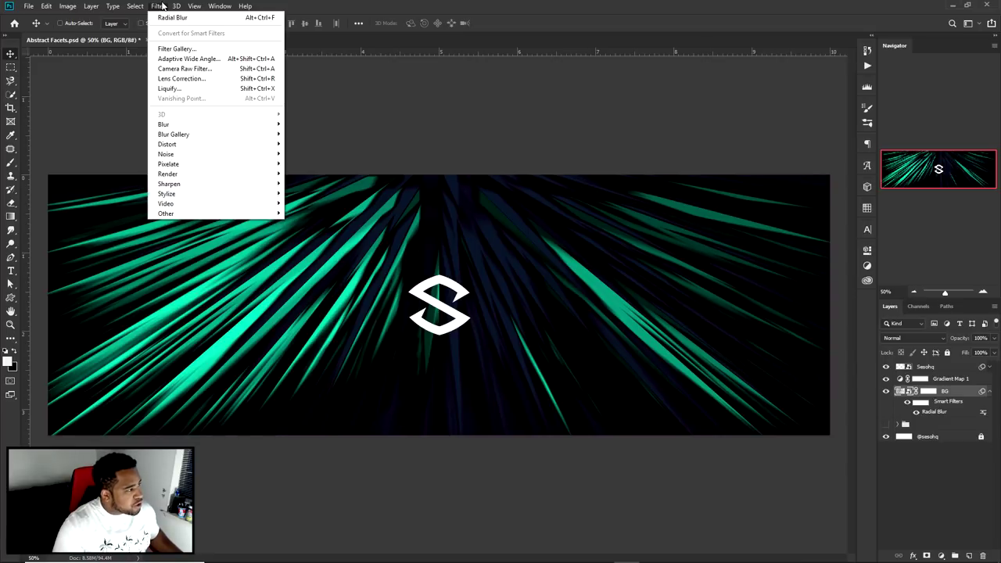
{"action": "left_click", "coordinate": [172, 70]}
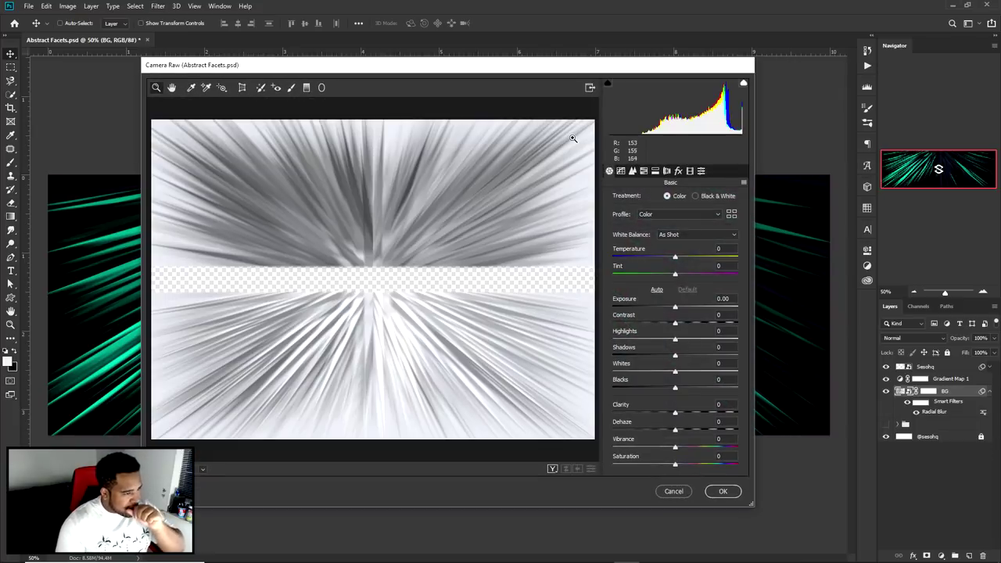
{"action": "left_click", "coordinate": [721, 491]}
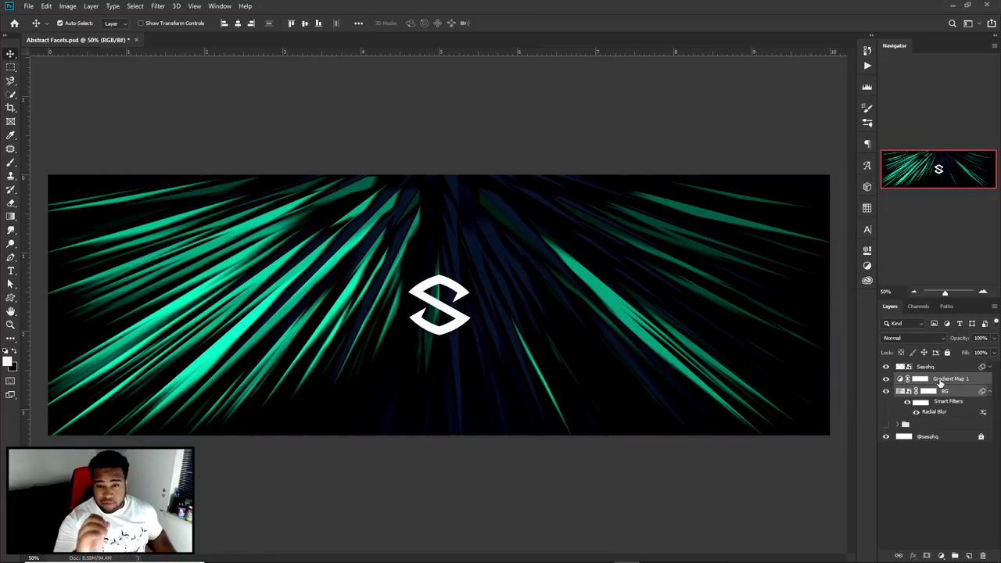
Step: Group the Gradient Map 1 and BG layers and merge the group into a single layer
{"action": "key", "text": "ctrl+g"}
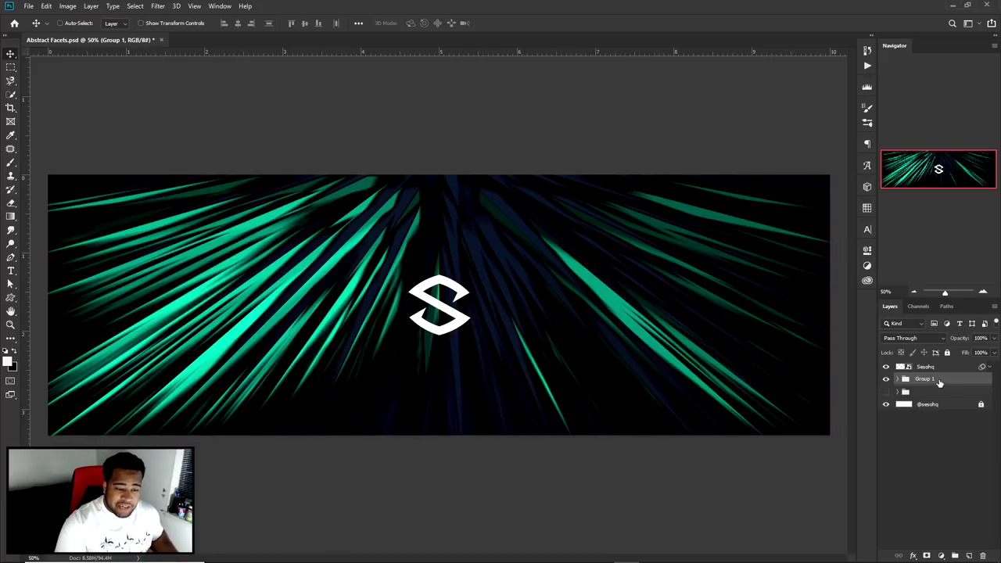
{"action": "left_click", "coordinate": [887, 380]}
{"action": "left_click", "coordinate": [887, 379]}
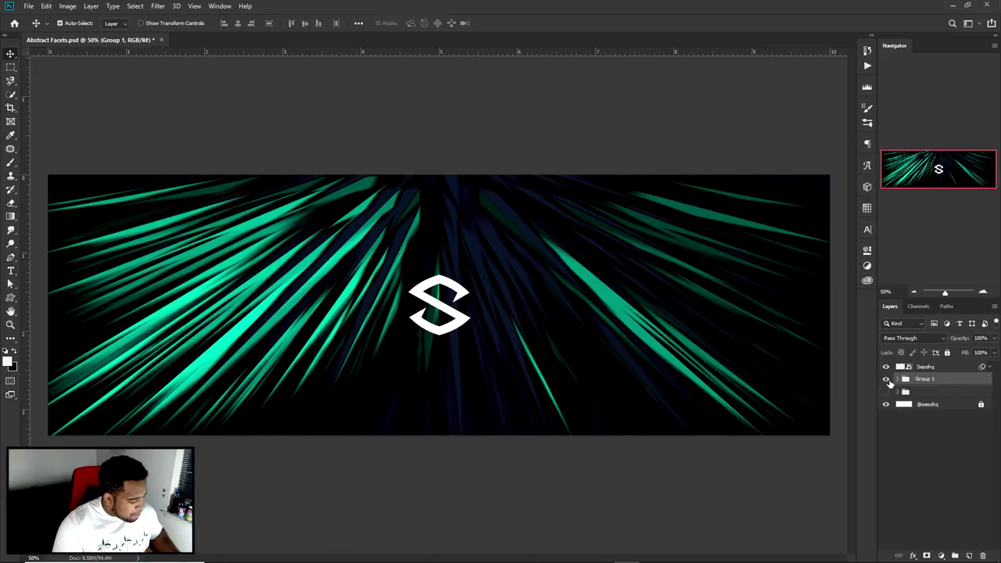
{"action": "key", "text": "ctrl+e"}
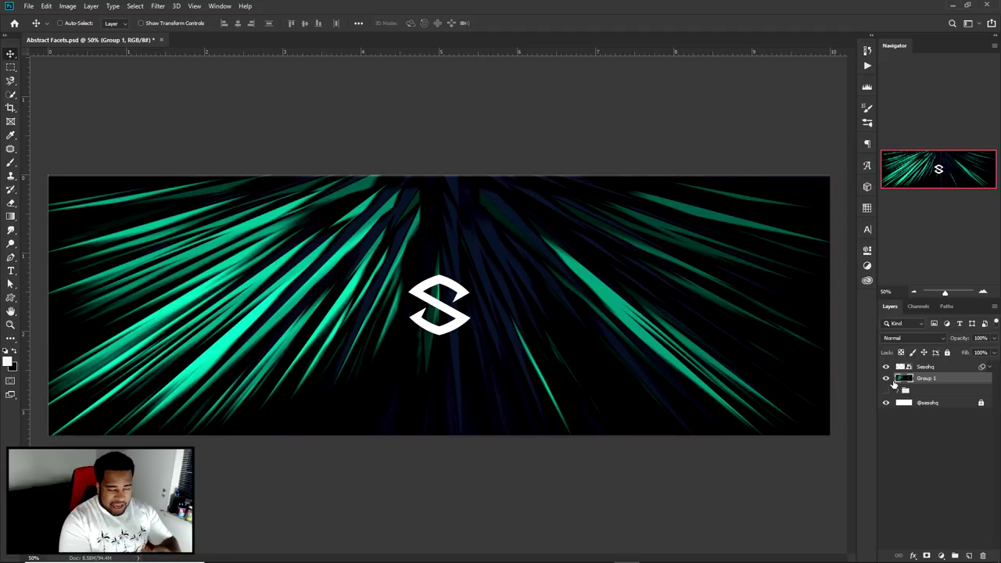
Step: Convert the merged Group 1 layer to a smart object and open the Camera Raw Filter for it
{"action": "right_click", "coordinate": [893, 382]}
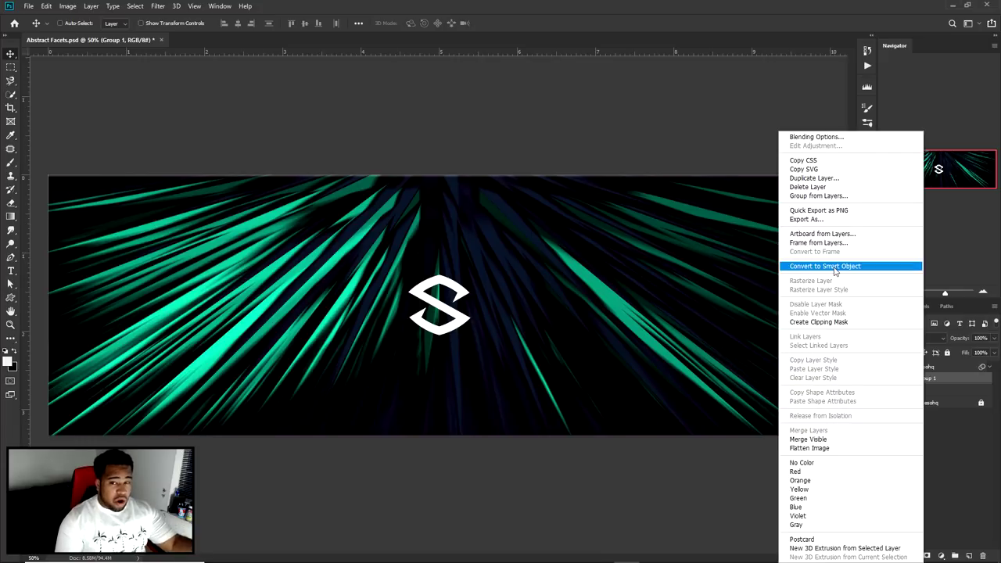
{"action": "left_click", "coordinate": [835, 268]}
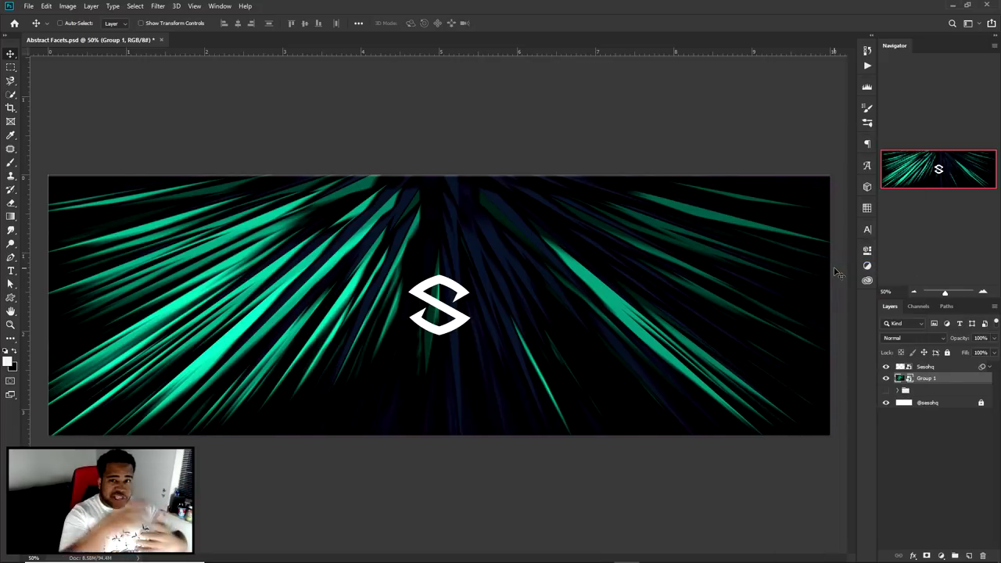
{"action": "left_click", "coordinate": [158, 6]}
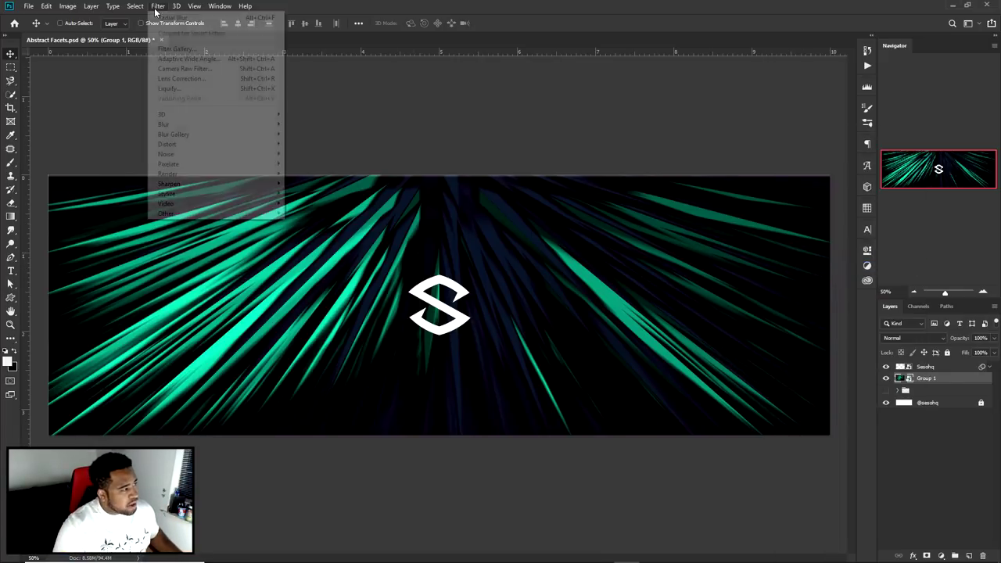
{"action": "left_click", "coordinate": [185, 68]}
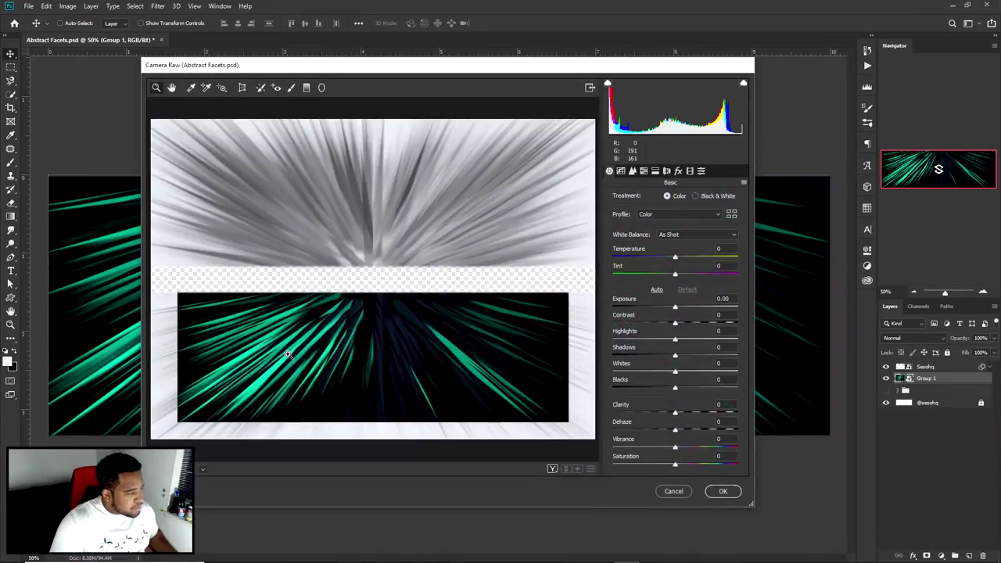
Step: Raise the Clarity of the streaks to +39, judging the effect up close on the green and dark blue streaks
{"action": "left_click", "coordinate": [287, 354]}
{"action": "left_click", "coordinate": [369, 254]}
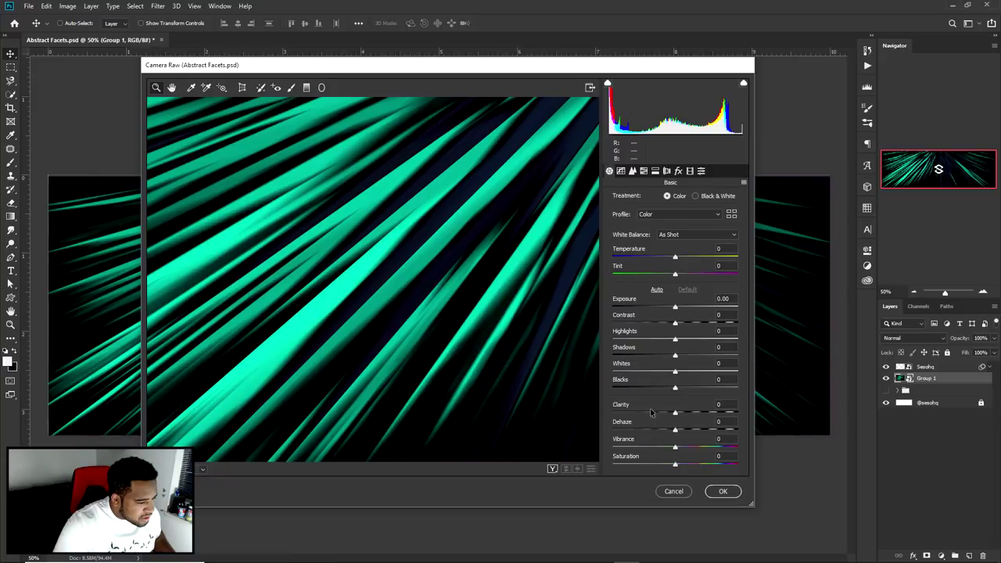
{"action": "mouse_move", "coordinate": [675, 413]}
{"action": "left_mouse_down"}
{"action": "mouse_move", "coordinate": [721, 412]}
{"action": "mouse_move", "coordinate": [672, 413]}
{"action": "left_mouse_up"}
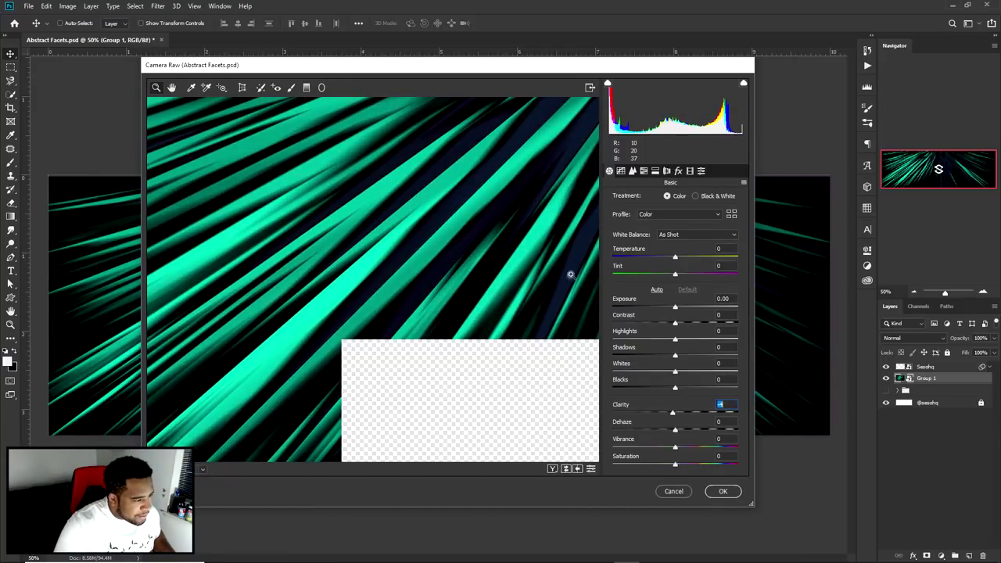
{"action": "left_click_drag", "start_coordinate": [579, 250], "coordinate": [462, 305]}
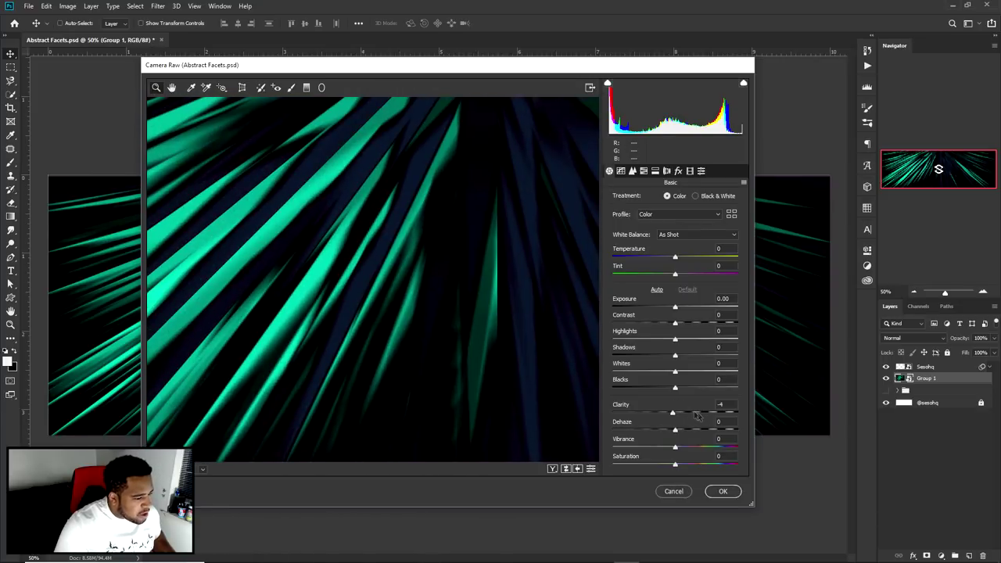
{"action": "left_click", "coordinate": [699, 414]}
{"action": "left_click_drag", "start_coordinate": [460, 337], "coordinate": [322, 341]}
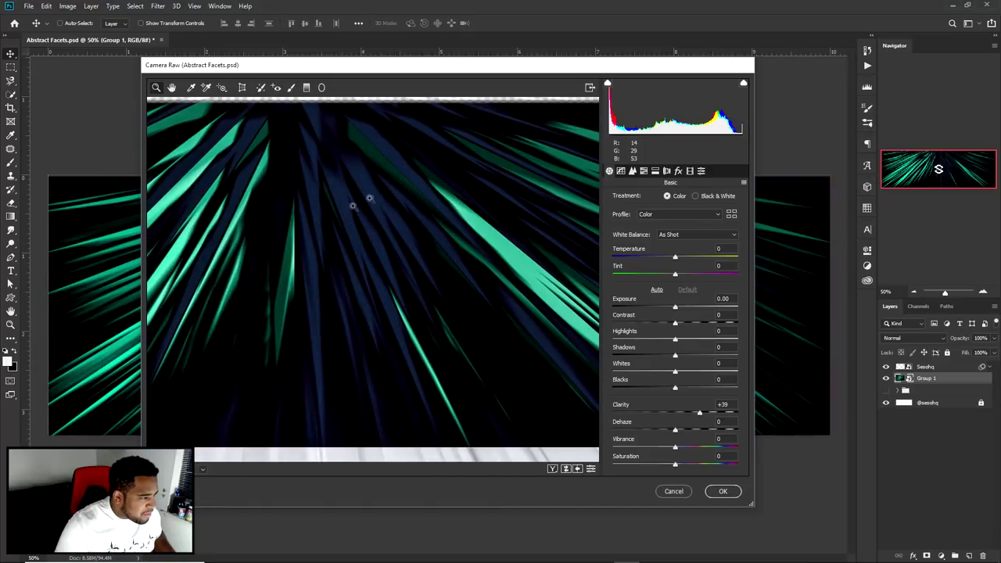
Step: Compare the before and after views of the clarity adjustment across different parts of the streaks
{"action": "left_click", "coordinate": [552, 469]}
{"action": "left_click_drag", "start_coordinate": [519, 324], "coordinate": [337, 205]}
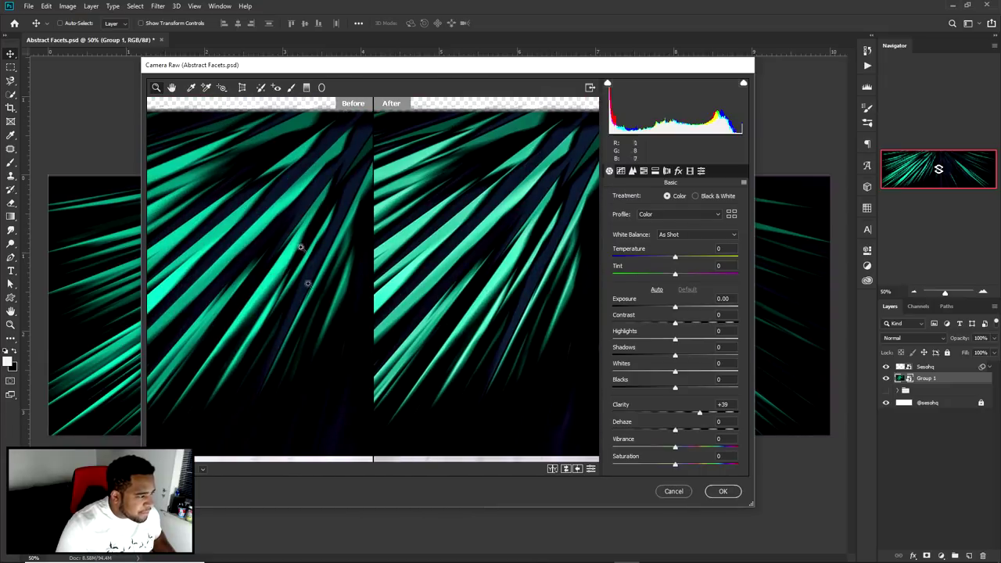
{"action": "left_click_drag", "start_coordinate": [507, 281], "coordinate": [320, 274]}
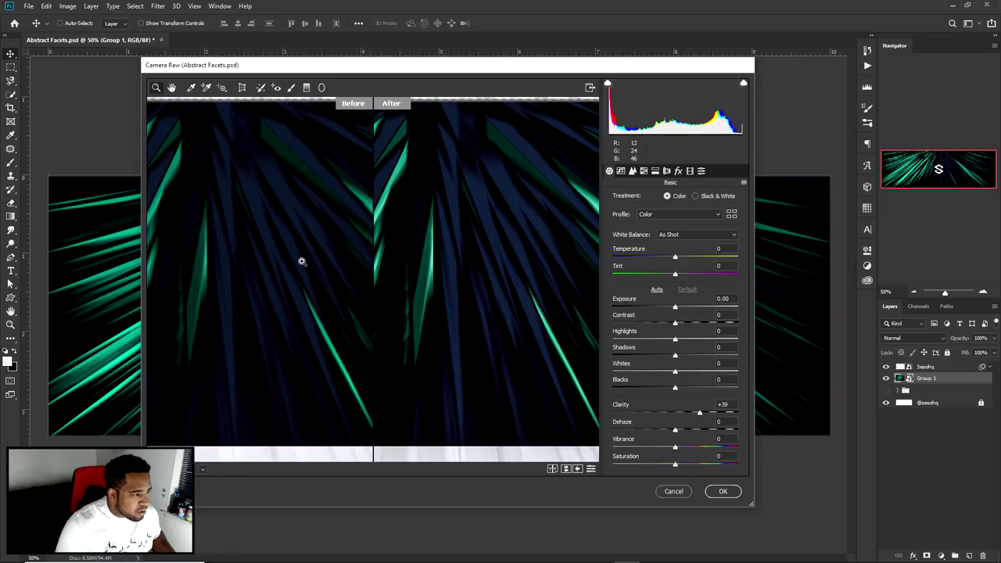
{"action": "left_click", "coordinate": [553, 469]}
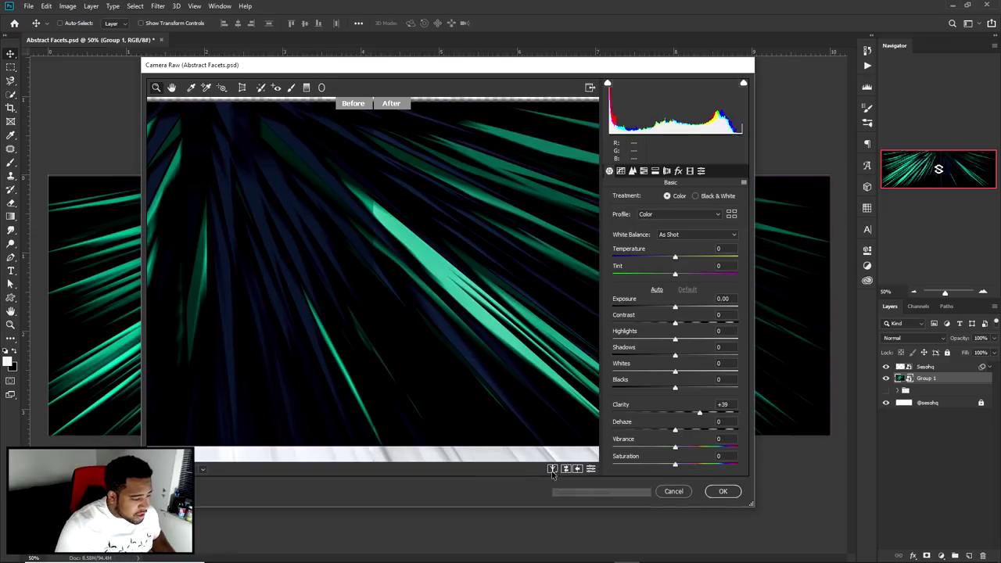
{"action": "left_click", "coordinate": [552, 469]}
{"action": "left_click", "coordinate": [551, 469]}
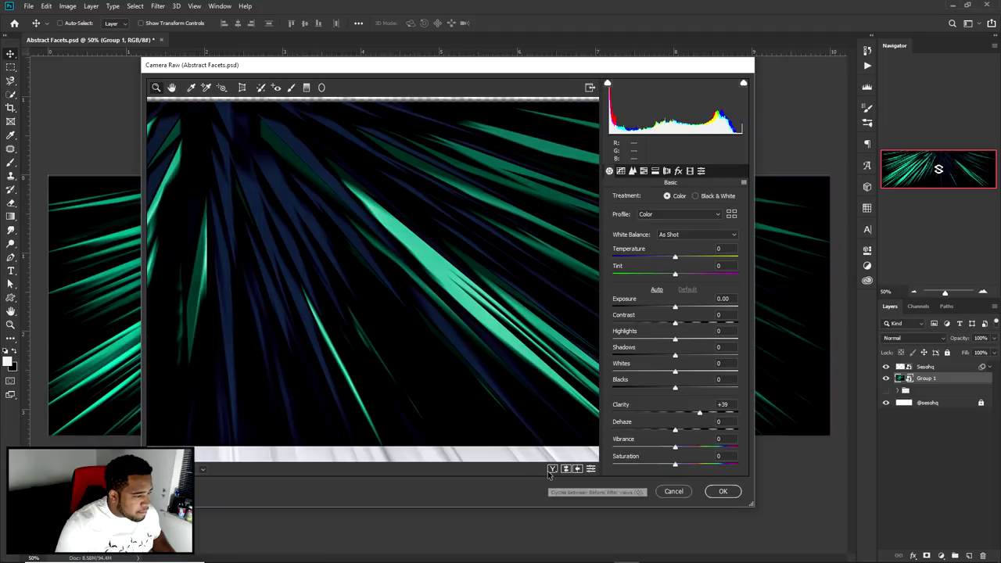
{"action": "left_click_drag", "start_coordinate": [420, 273], "coordinate": [431, 322]}
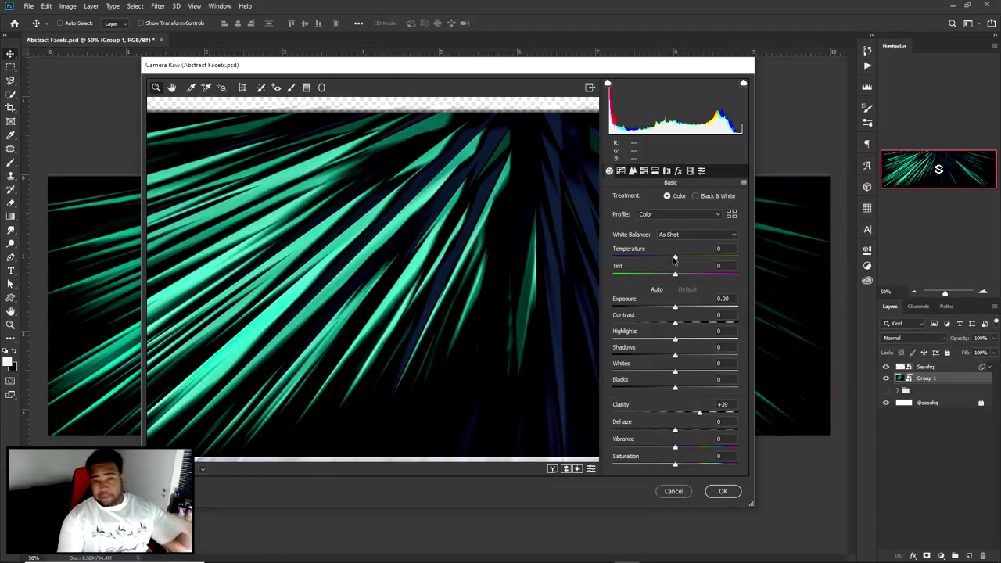
Step: Set Temperature +54, Tint +100, Clarity +41, Vibrance +28 and Saturation +16, and apply the Camera Raw adjustments
{"action": "left_click_drag", "start_coordinate": [675, 259], "coordinate": [709, 258]}
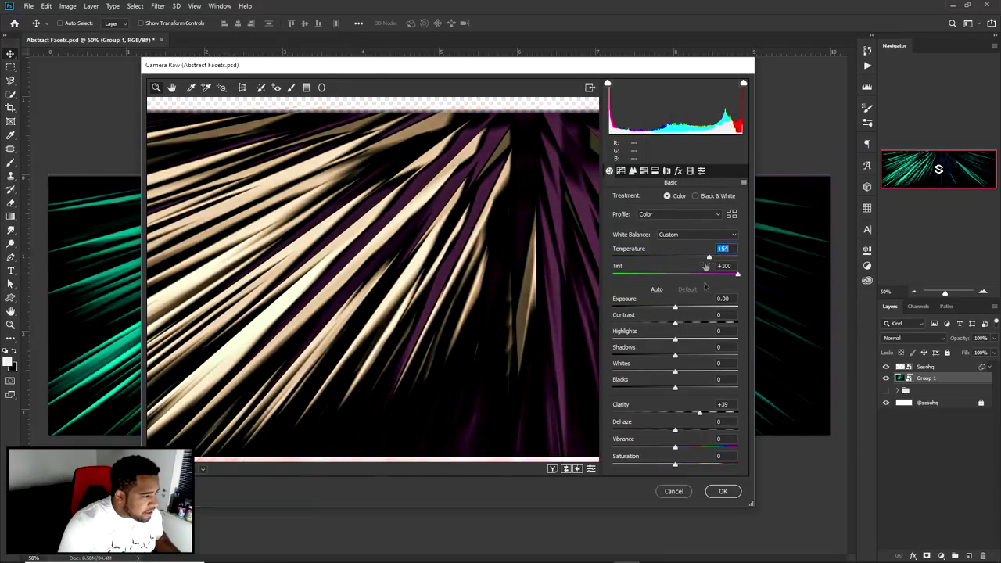
{"action": "left_click_drag", "start_coordinate": [698, 413], "coordinate": [701, 415]}
{"action": "mouse_move", "coordinate": [676, 449]}
{"action": "left_mouse_down"}
{"action": "mouse_move", "coordinate": [703, 448]}
{"action": "mouse_move", "coordinate": [686, 464]}
{"action": "left_mouse_up"}
{"action": "left_click", "coordinate": [723, 495]}
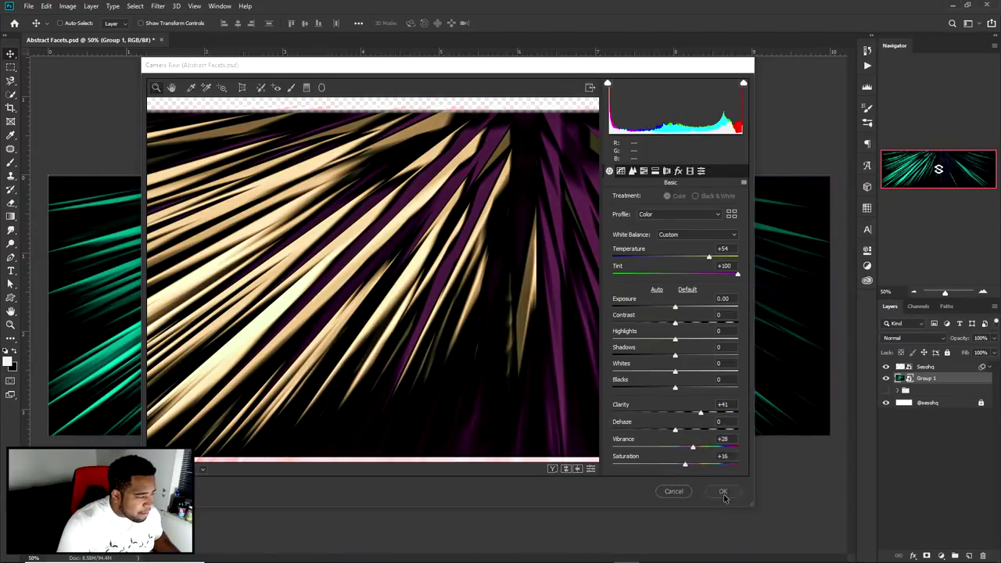